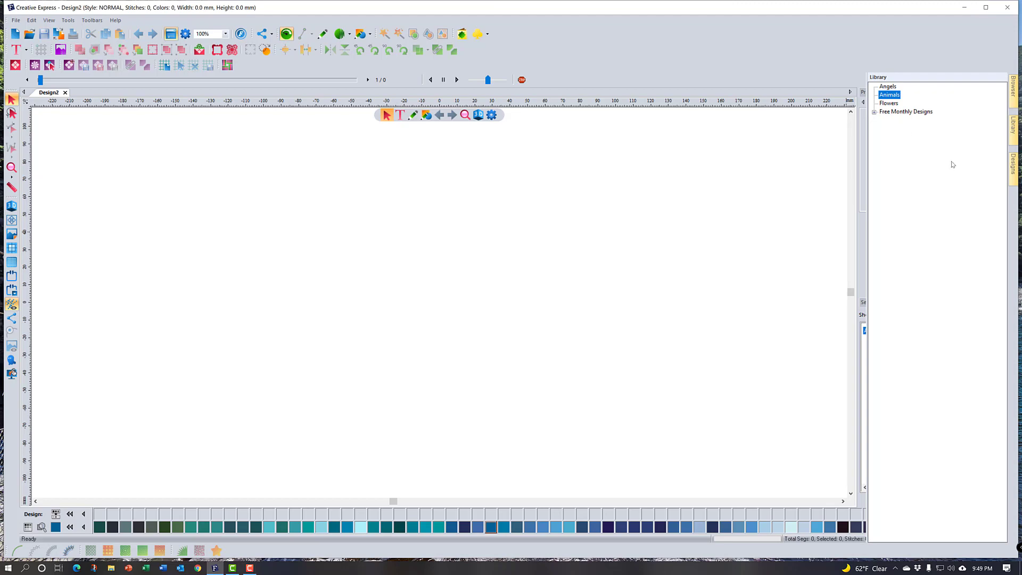
Step: Insert the AN-BE-0008.waf bear design from the Animals library into the workspace and display it in 3D
click(1013, 171)
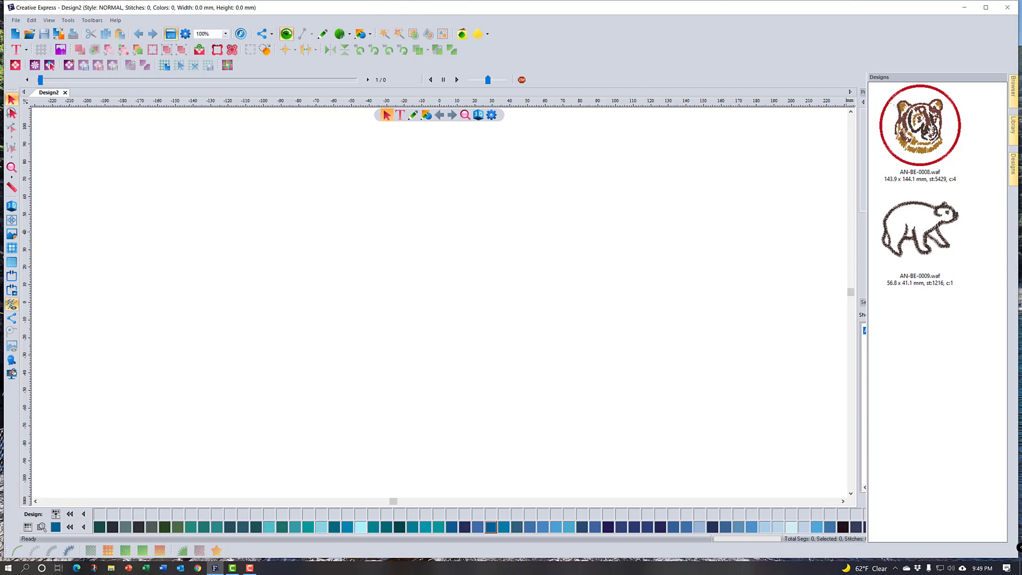
drag(920, 125, 455, 299)
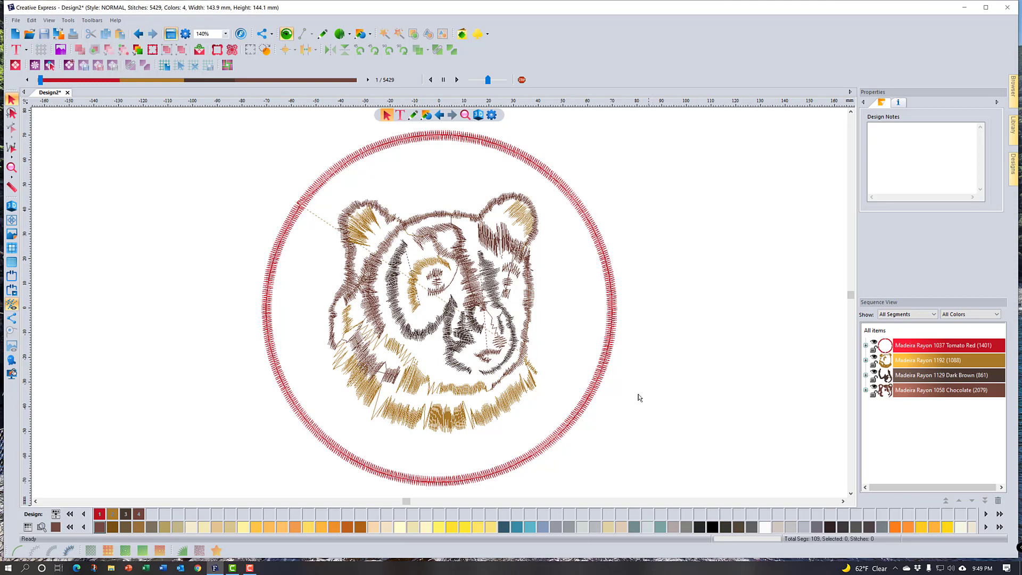
click(12, 206)
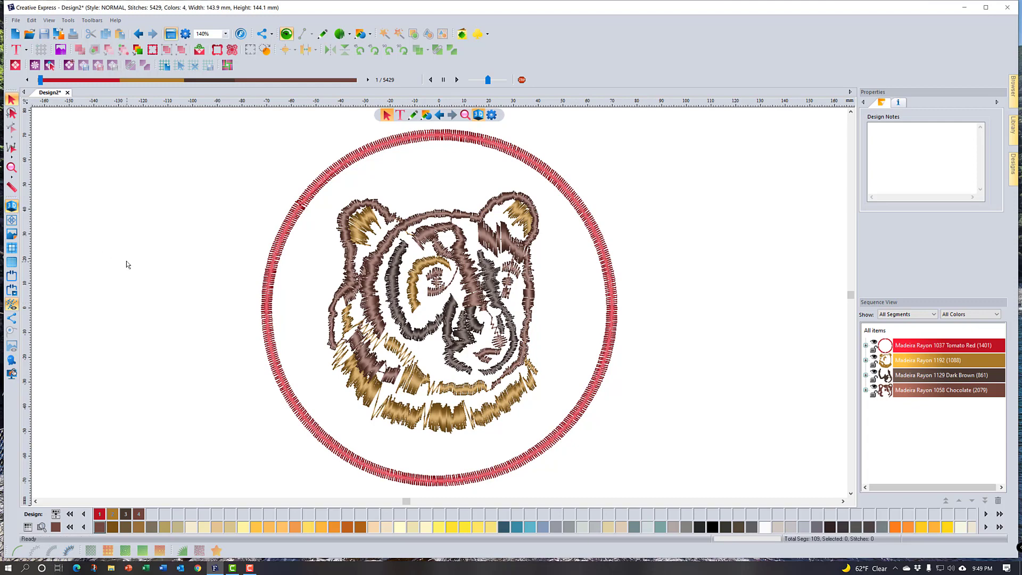
Step: Select all items of the bear design and move it to the middle of the visible workspace
click(226, 34)
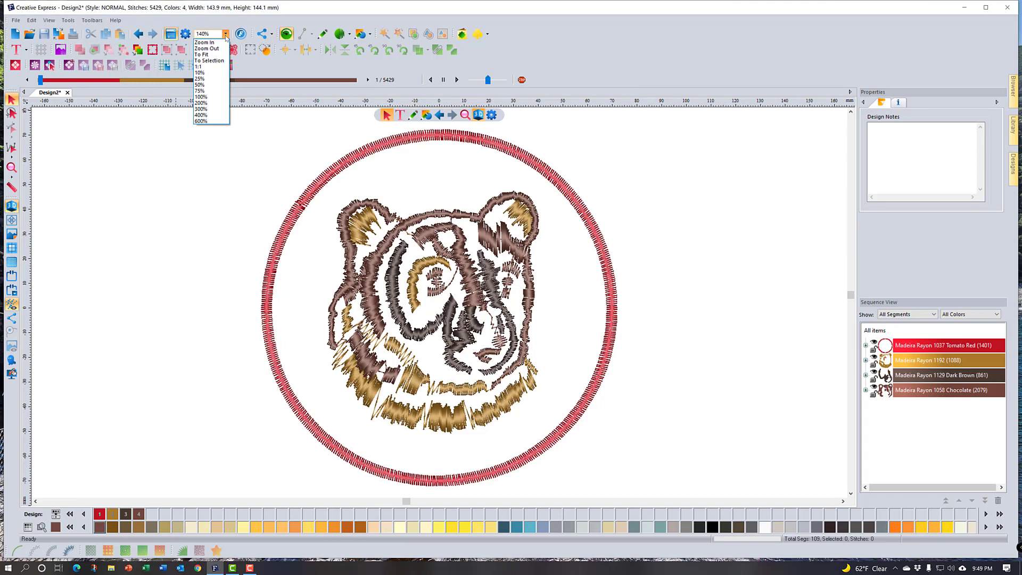
click(206, 48)
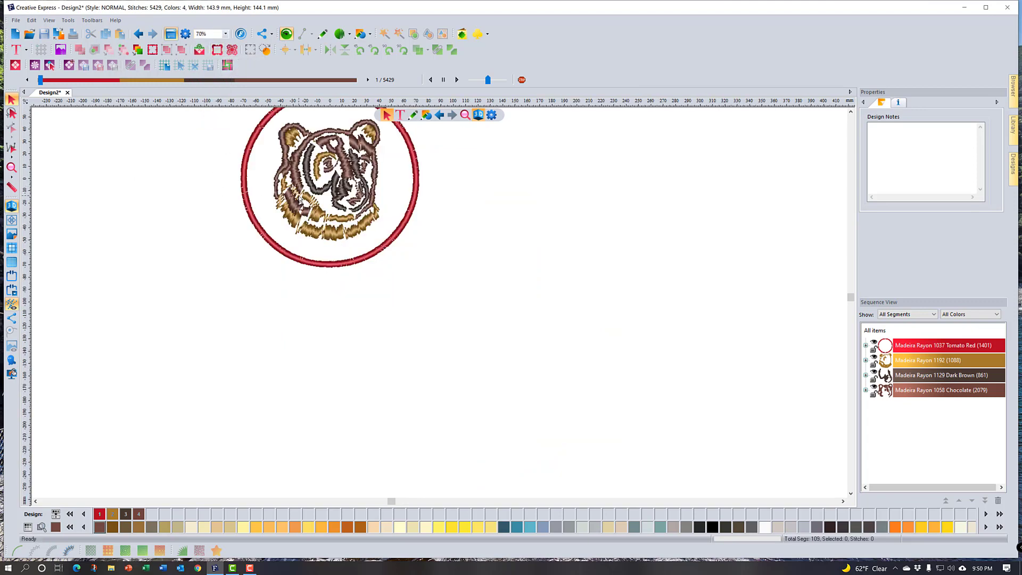
click(875, 331)
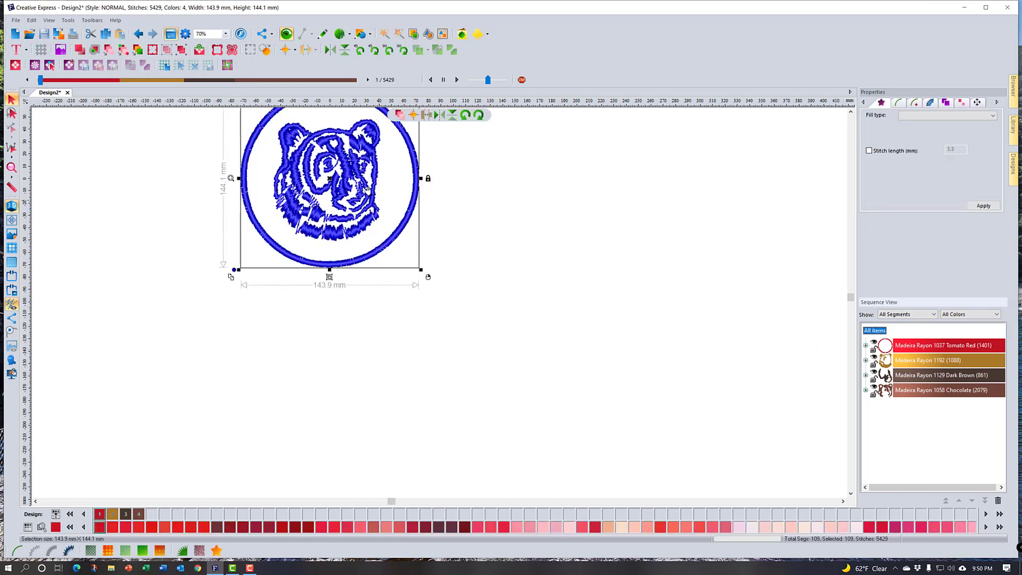
drag(343, 177, 448, 315)
click(584, 349)
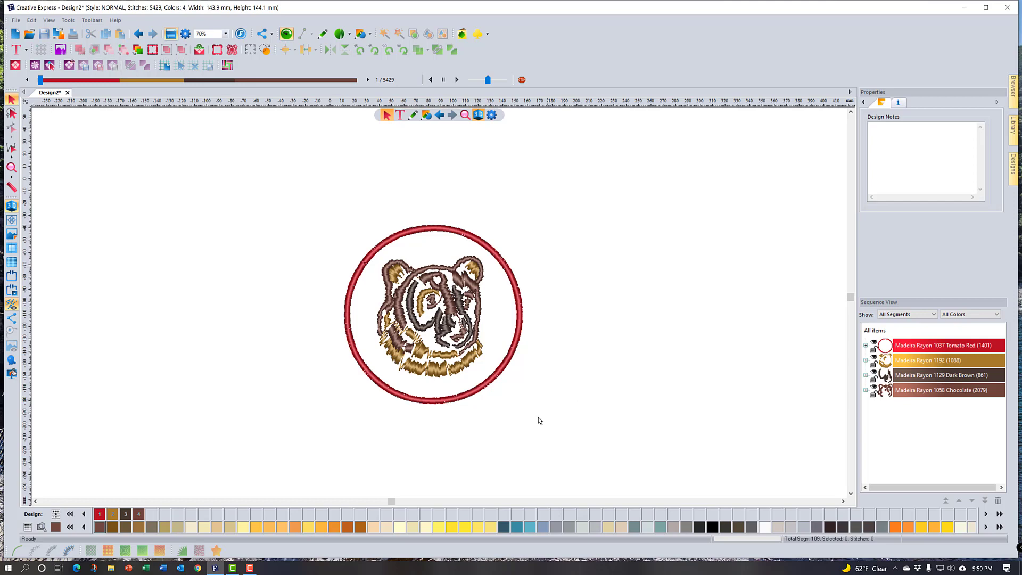
click(11, 168)
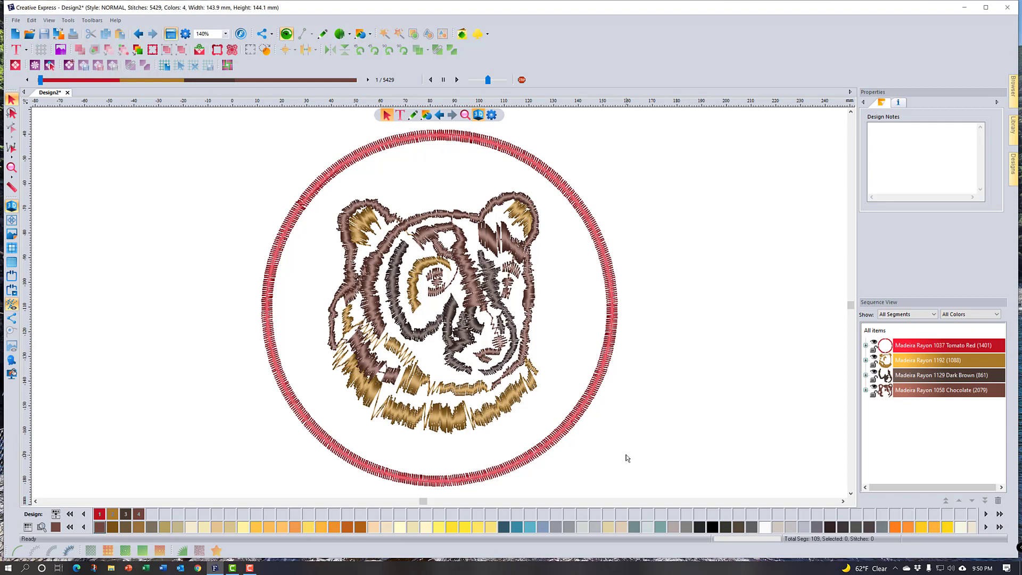
Step: Convert the bear design's thread colors to the Floriani Poly palette
click(878, 331)
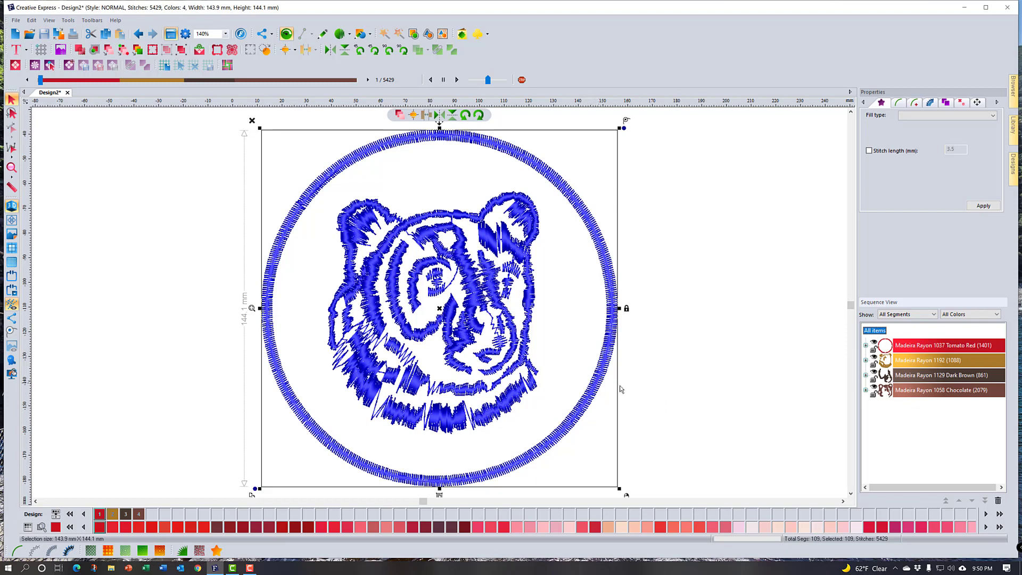
click(910, 346)
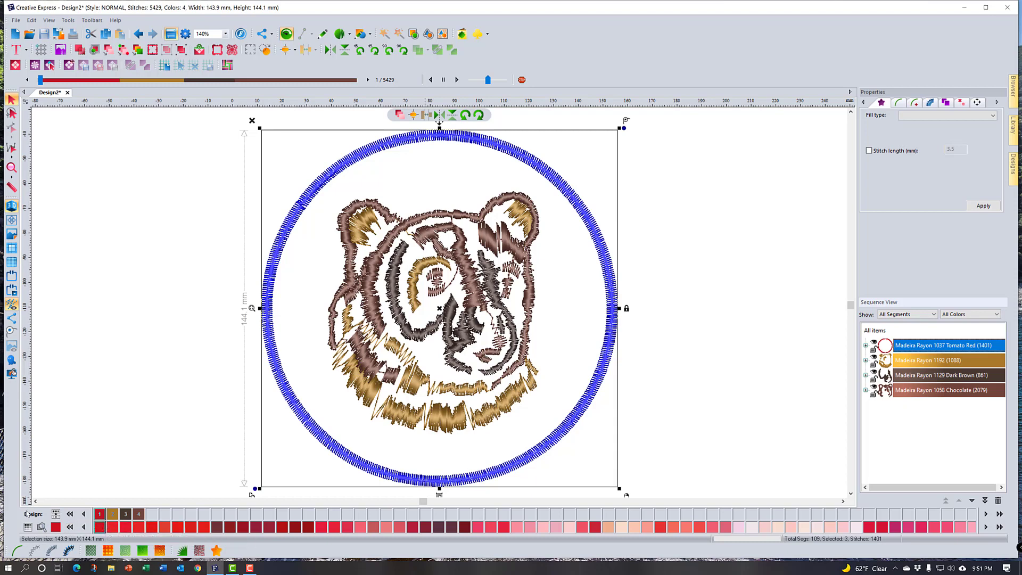
click(57, 513)
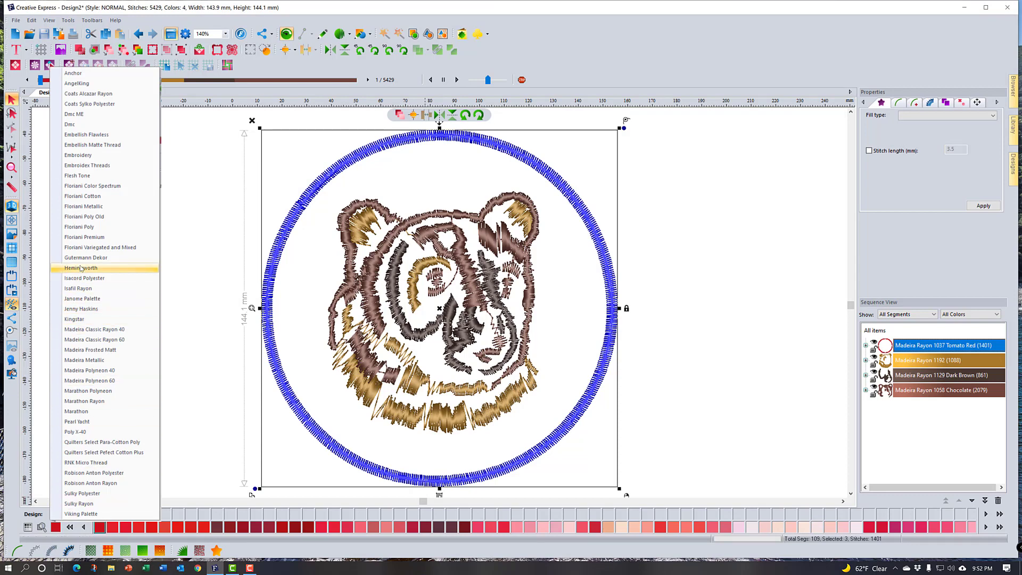
click(78, 227)
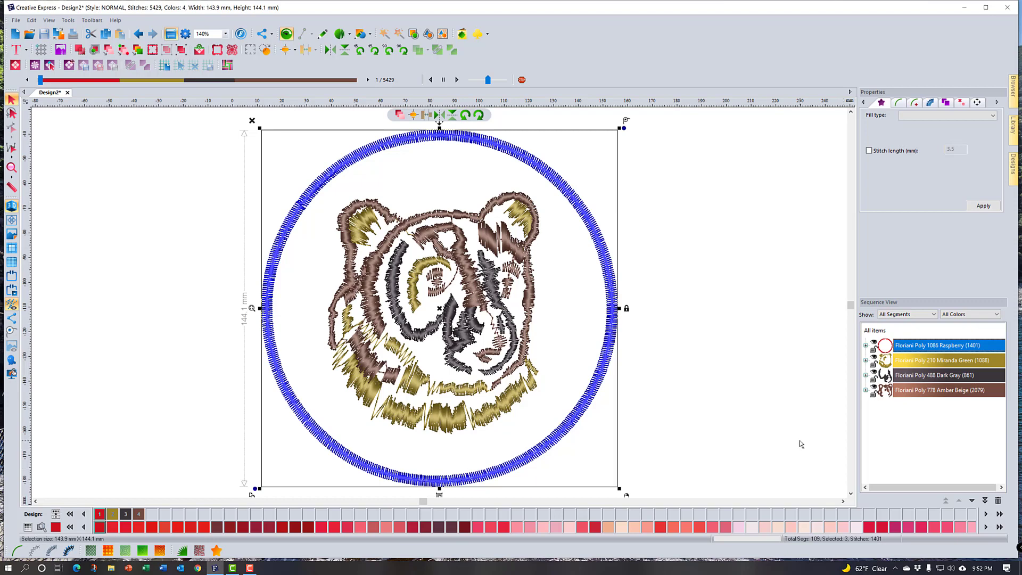
click(747, 452)
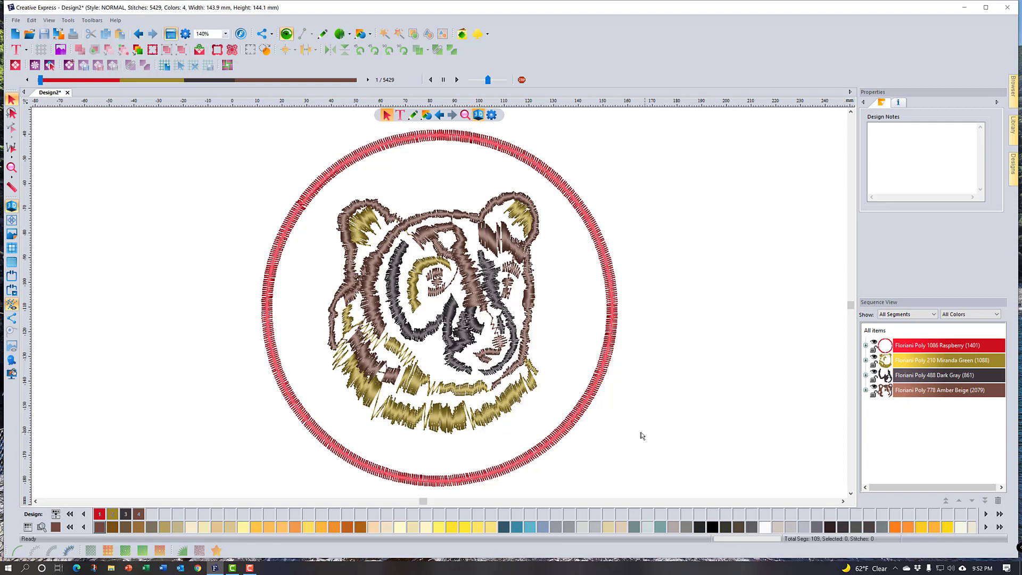
Step: Try recoloring the Floriani Poly 210 Miranda Green segments as 236 Ashen Green and undo that color change
click(946, 360)
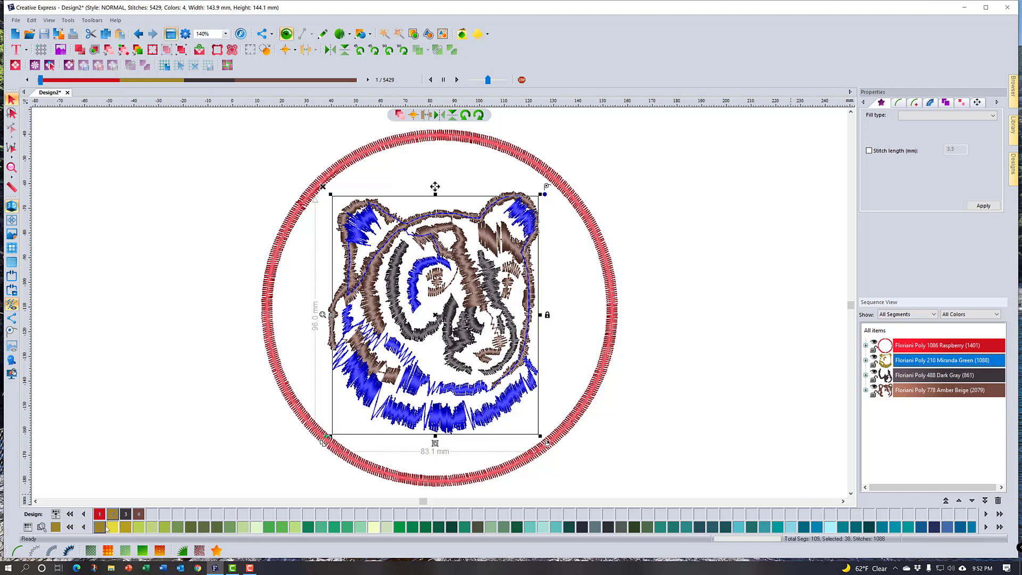
click(83, 527)
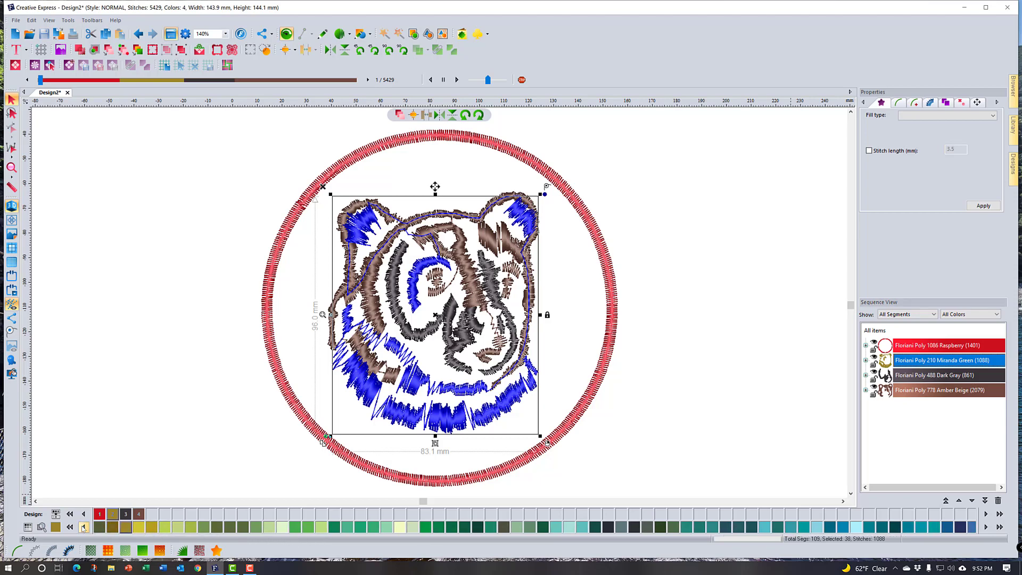
click(83, 527)
click(70, 528)
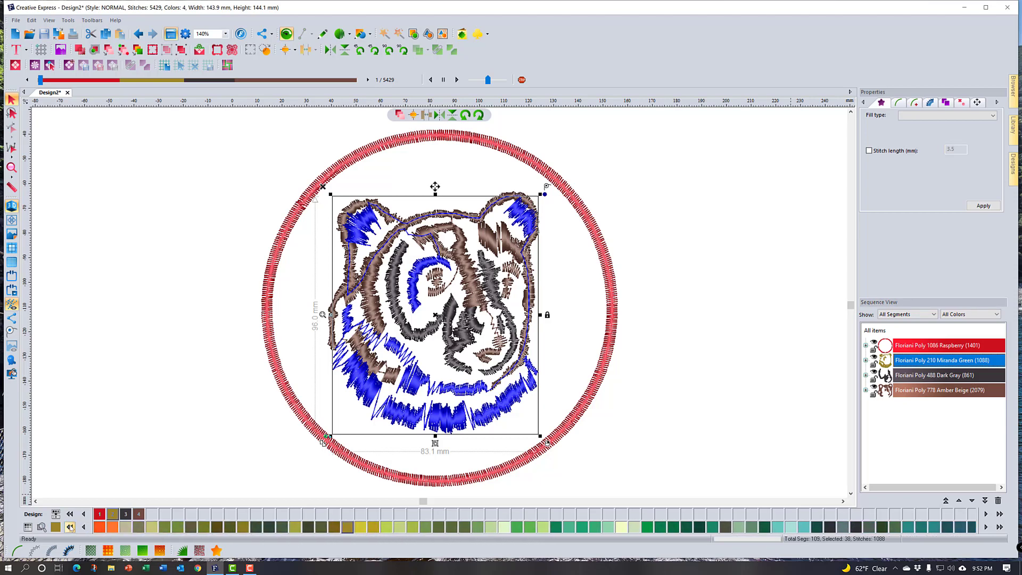
click(70, 527)
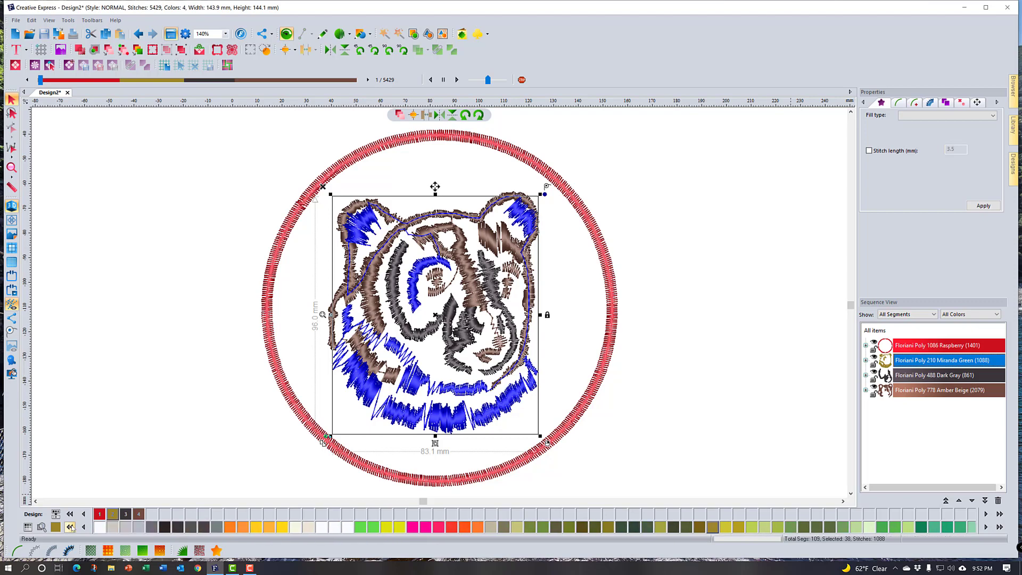
click(521, 528)
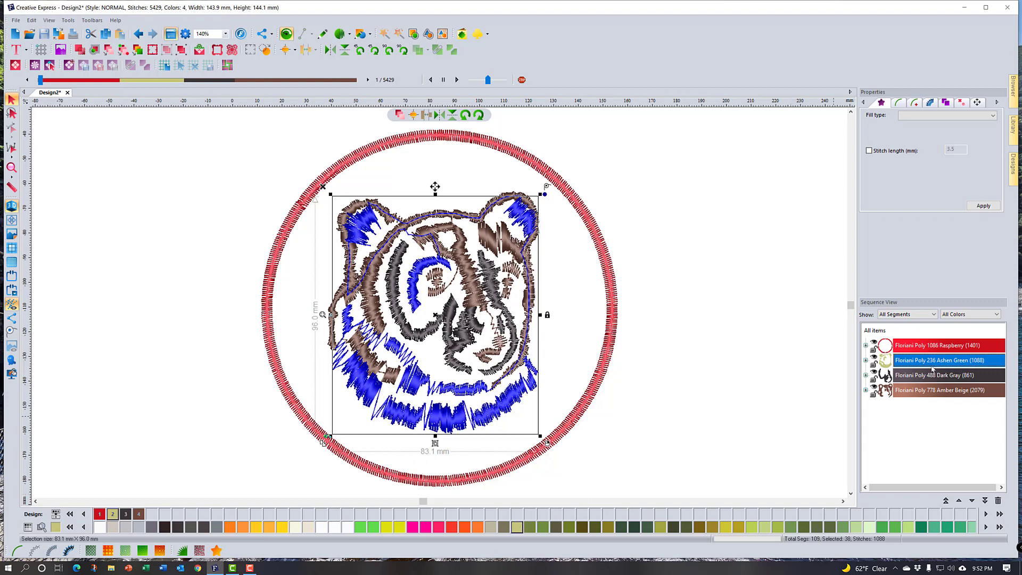
click(927, 421)
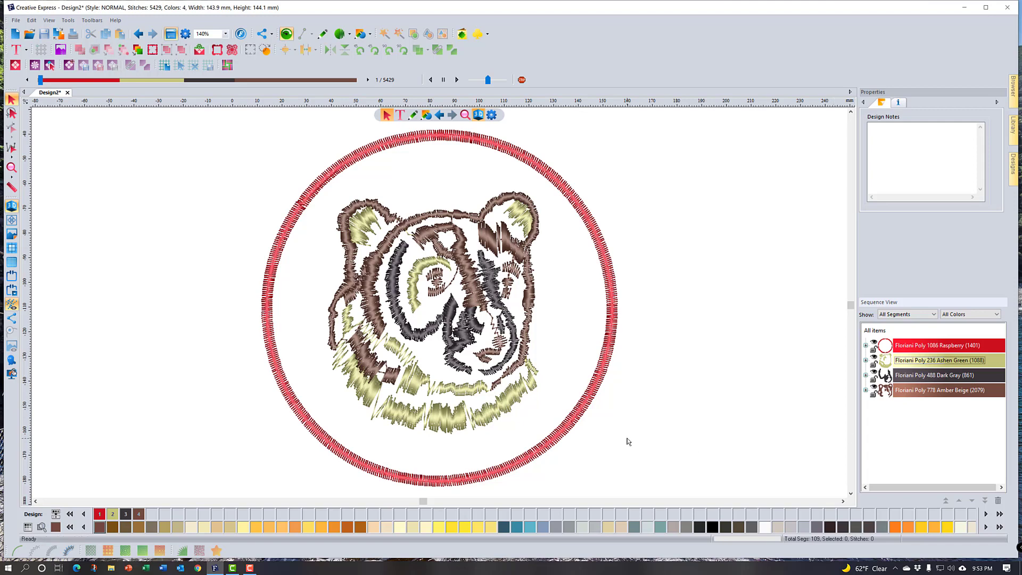
click(140, 34)
click(657, 298)
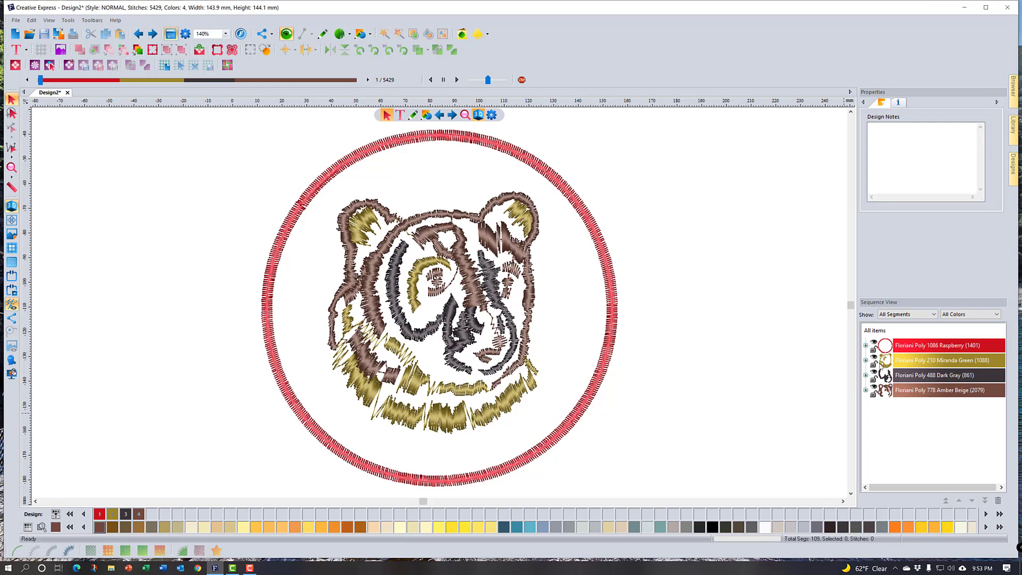
Step: Expand the Raspberry color group in the sequence and examine its two runs and satin path one at a time
click(866, 346)
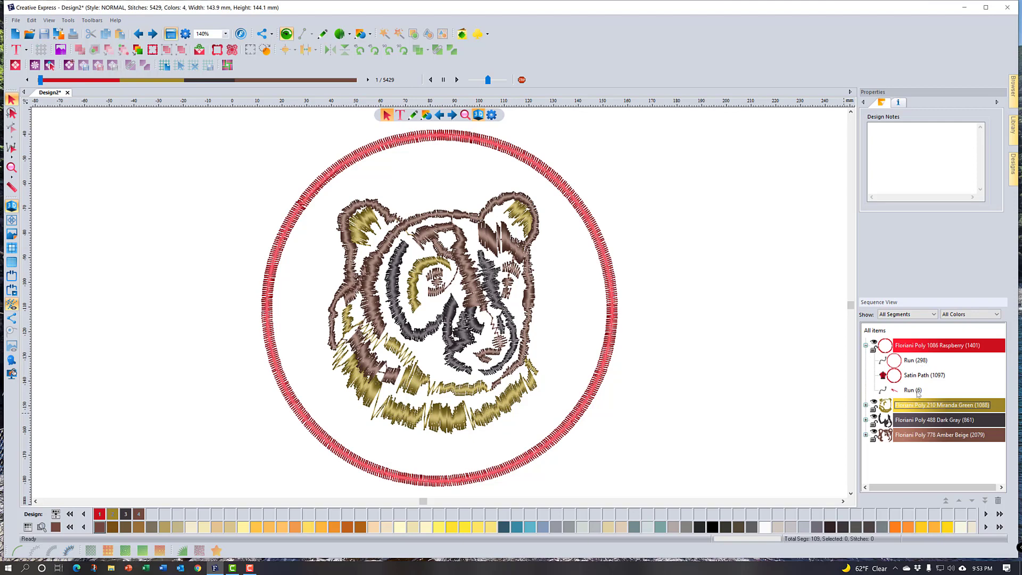
click(915, 362)
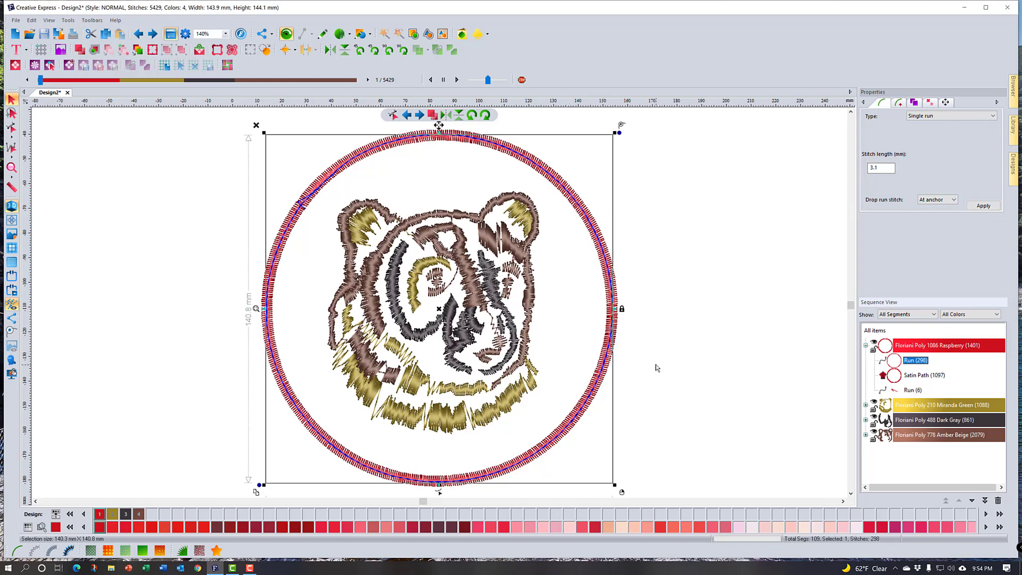
click(932, 378)
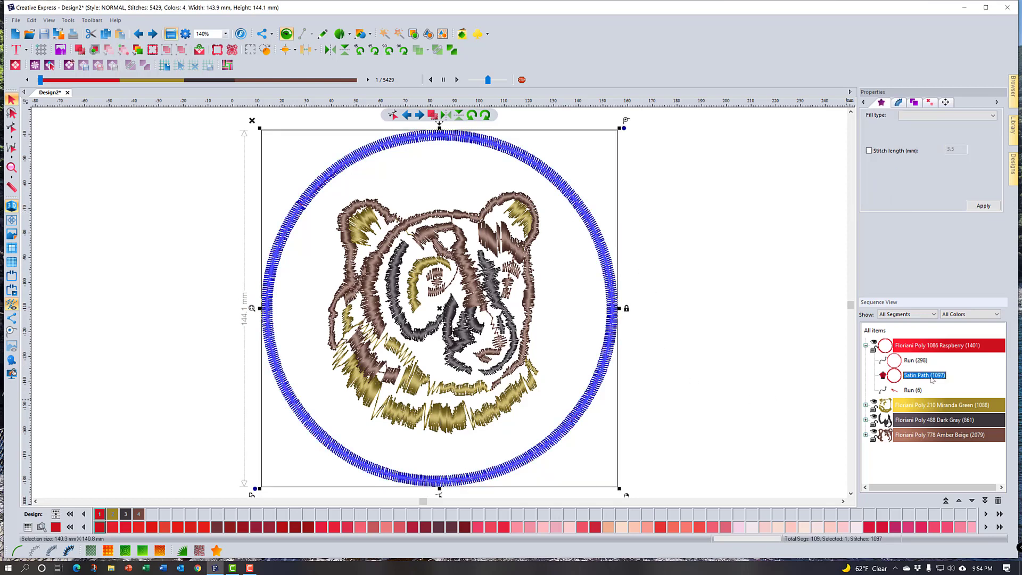
click(913, 391)
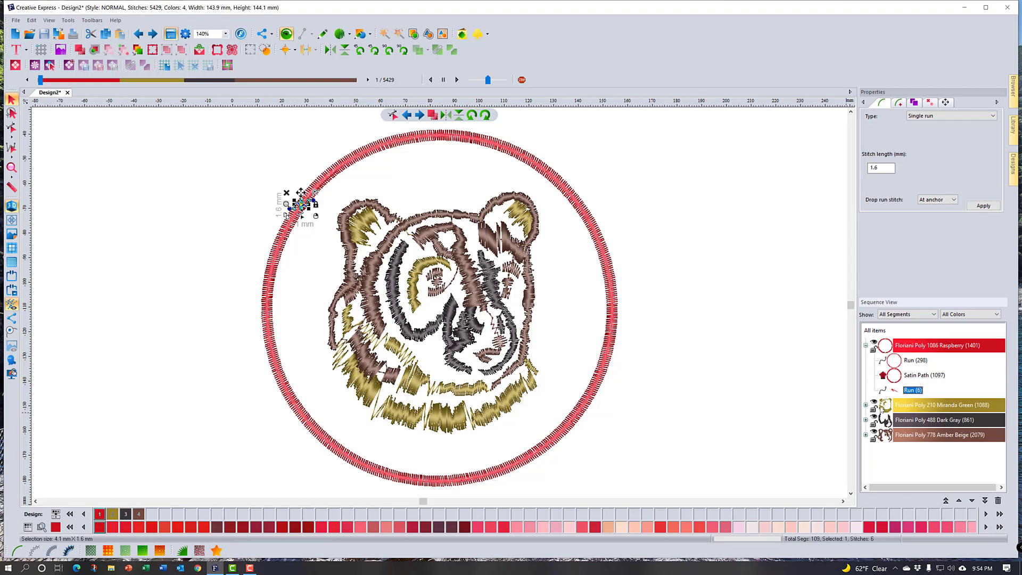
Step: Expand the Miranda Green group, review its list of segments, and examine the whole group and its first satin path in the design
click(866, 405)
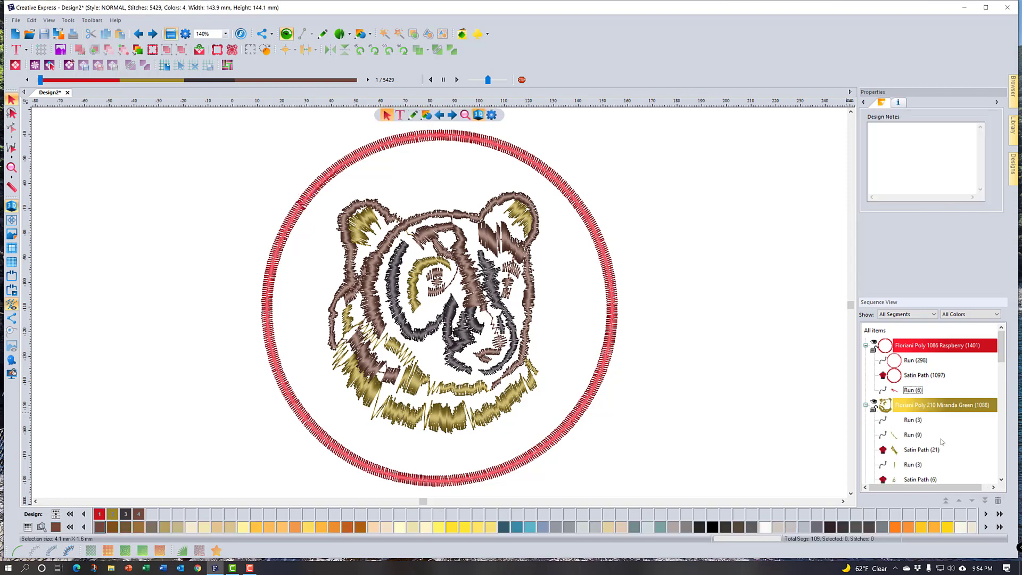
scroll(942, 442, down, 2)
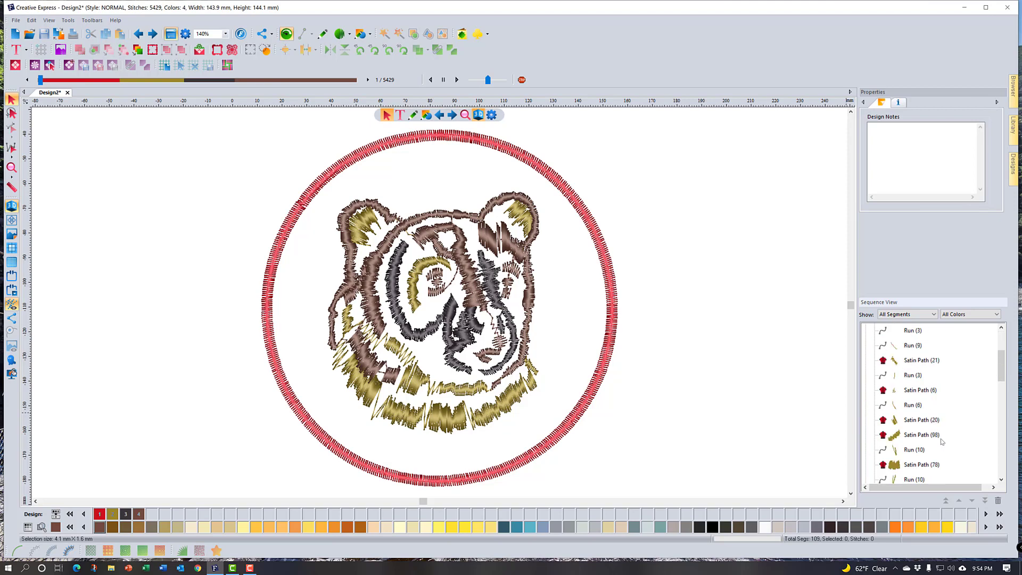
scroll(941, 442, down, 1)
scroll(942, 442, up, 1)
scroll(945, 394, up, 1)
scroll(945, 394, down, 5)
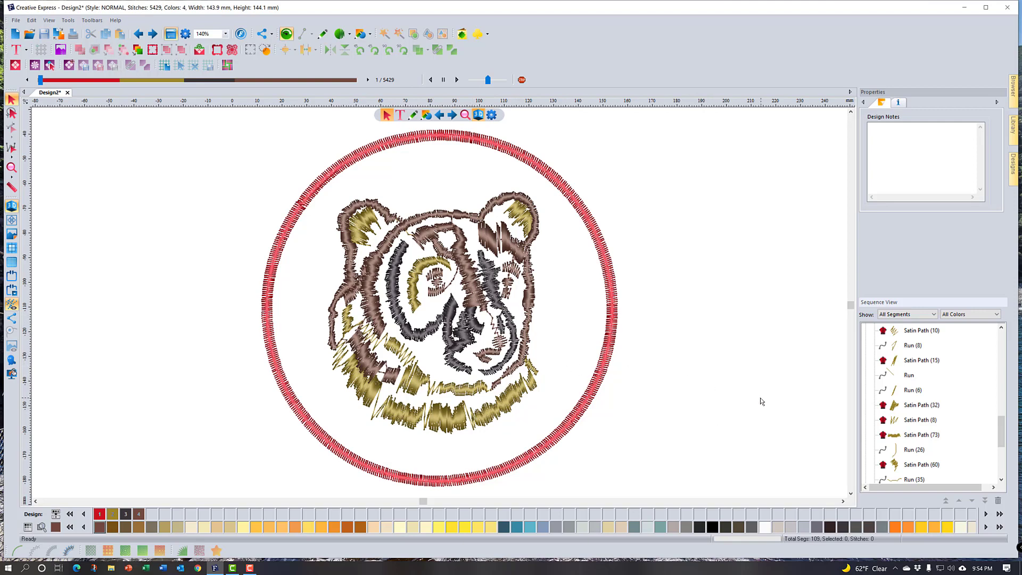
scroll(952, 418, down, 3)
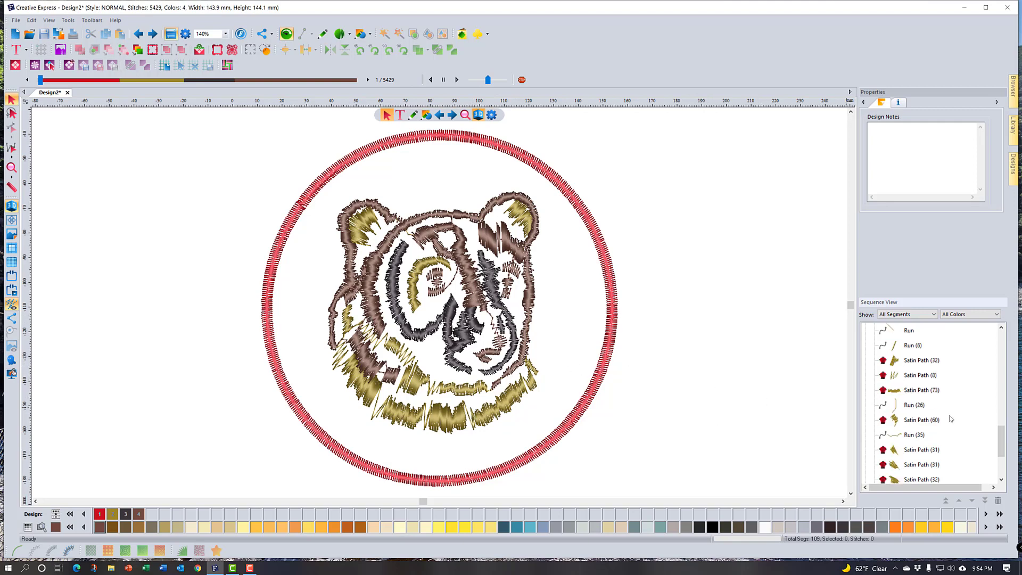
scroll(952, 418, up, 10)
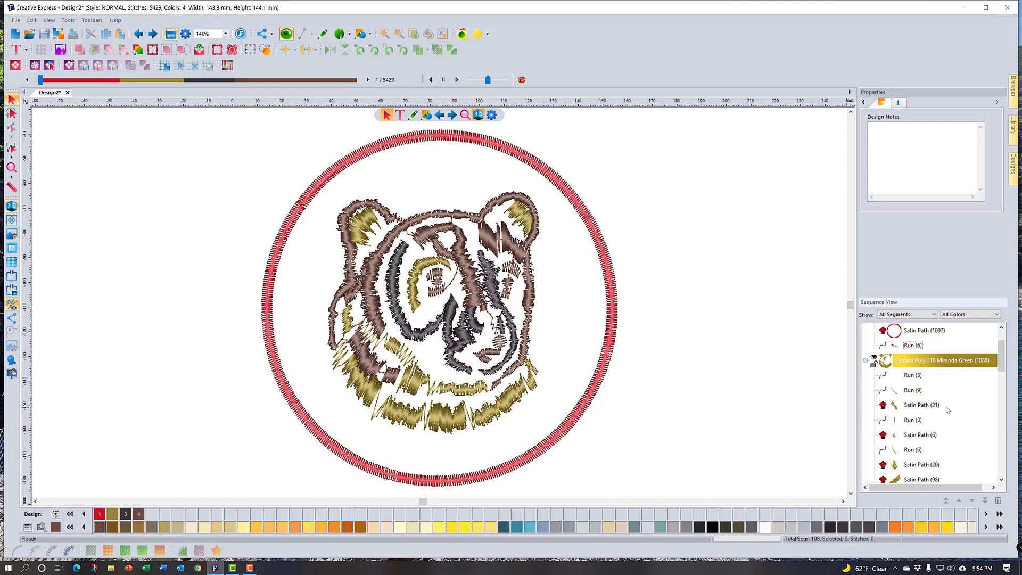
click(926, 363)
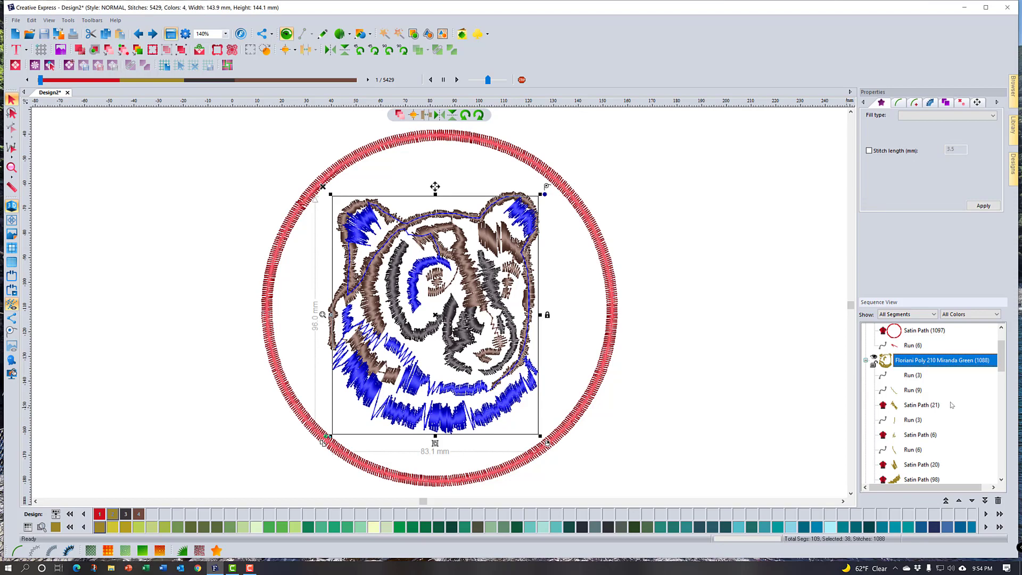
click(922, 406)
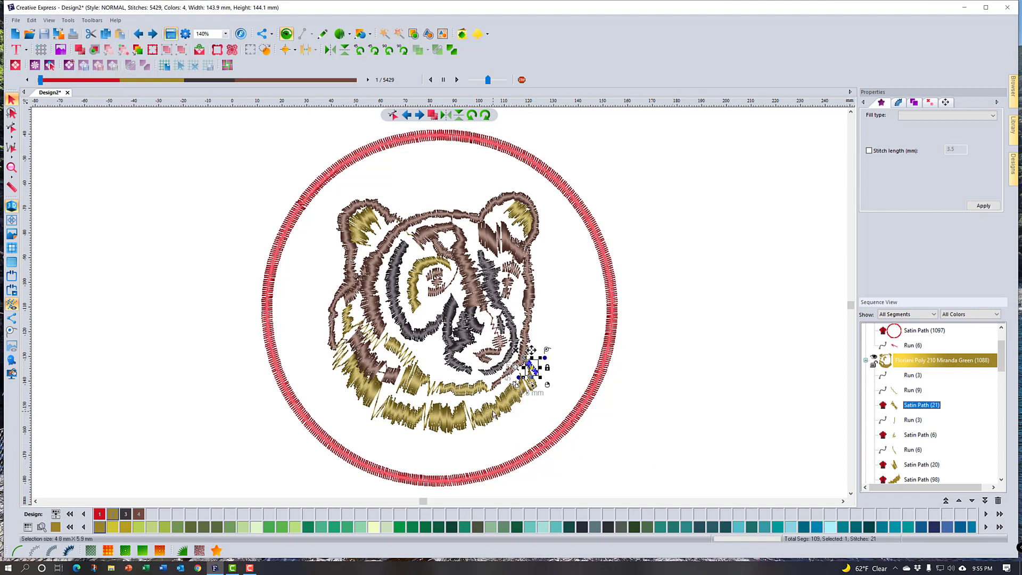
Step: Compare selecting the entire design with selecting individual Miranda Green satin paths on the bear's neck fur
key(ctrl+a)
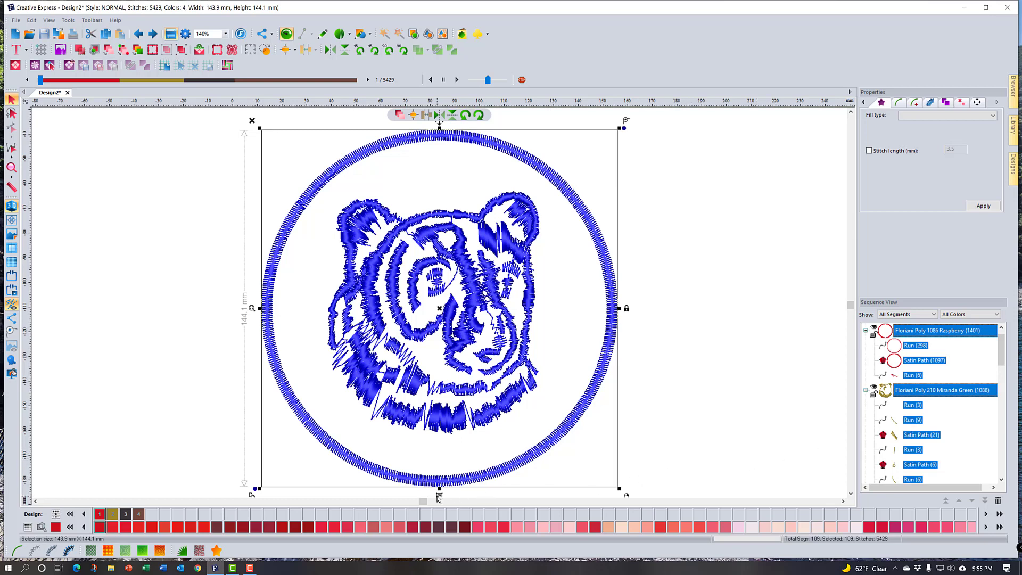
click(708, 408)
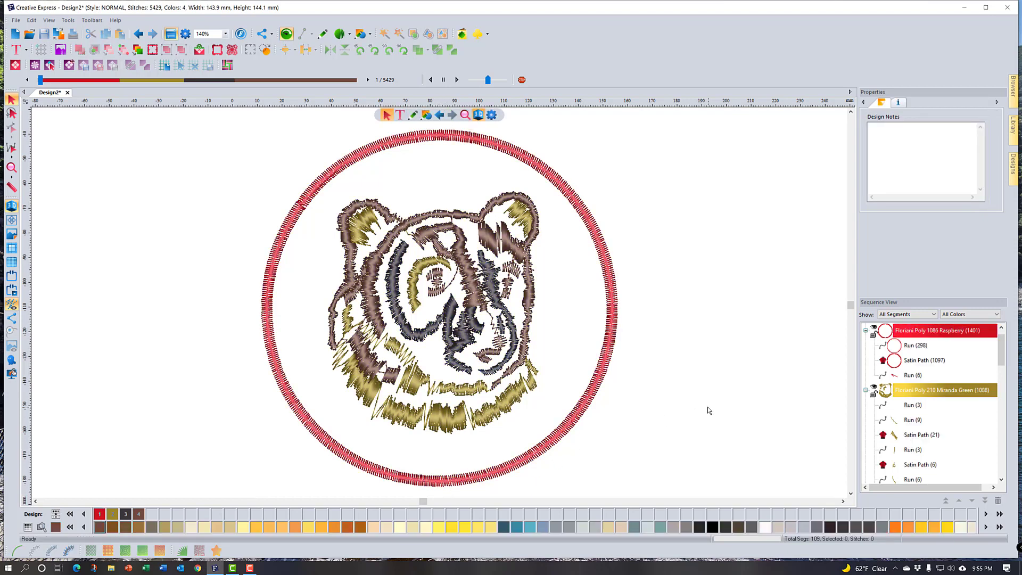
click(508, 412)
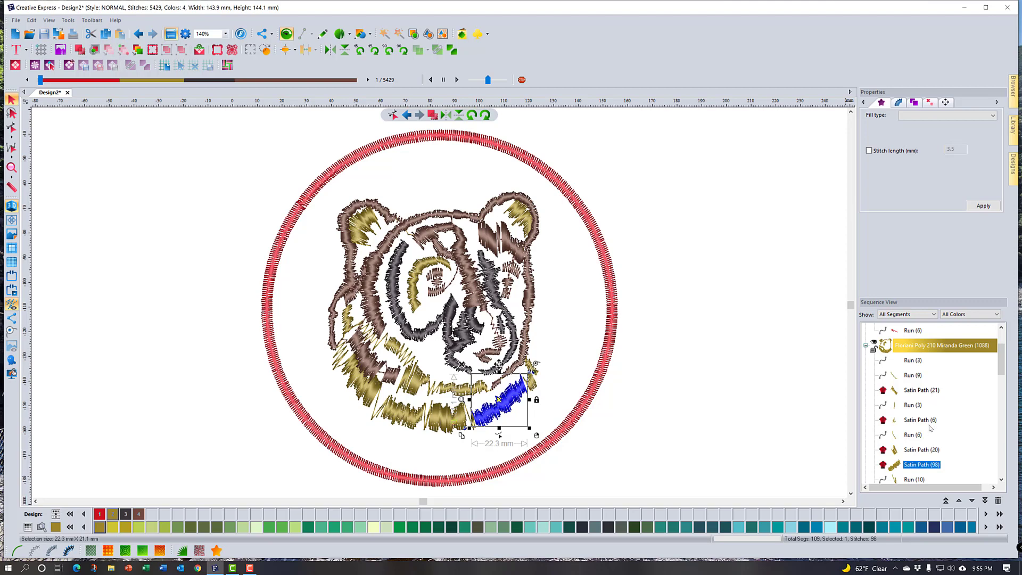
click(924, 392)
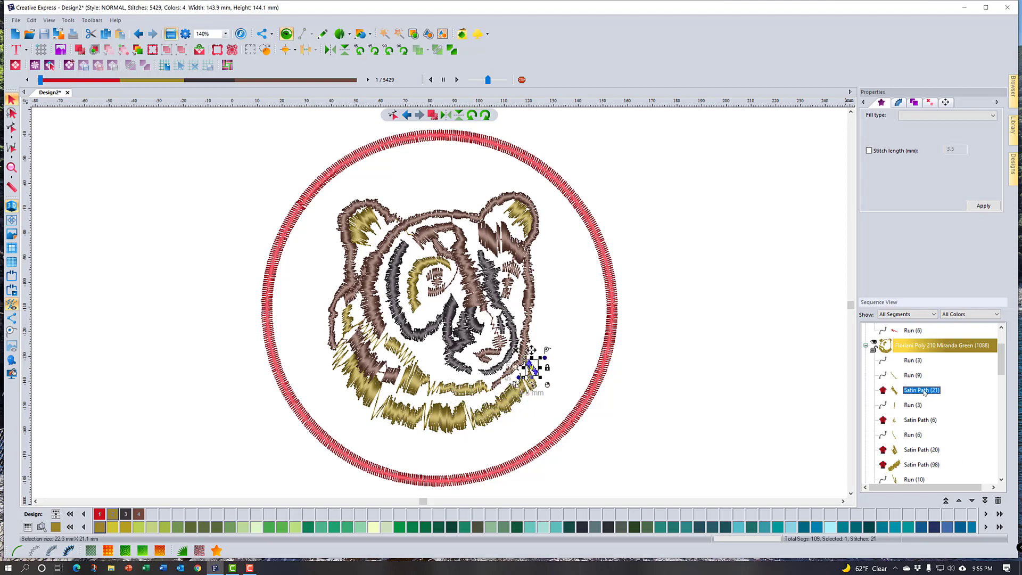
Step: Examine the Run (3), Satin Path (20) and Satin Path (98) segments of the Miranda Green group one at a time
click(918, 406)
click(937, 450)
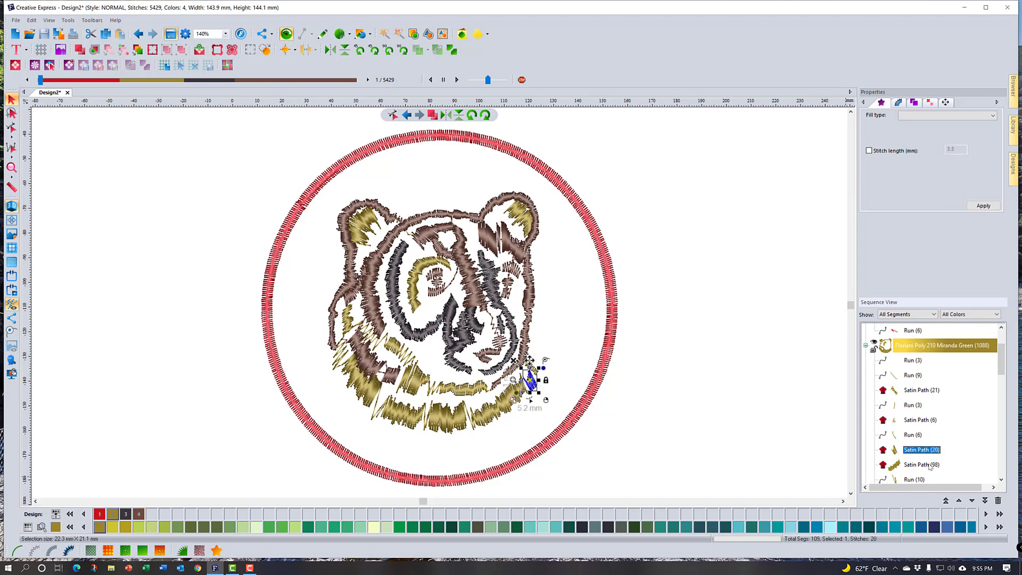
click(930, 465)
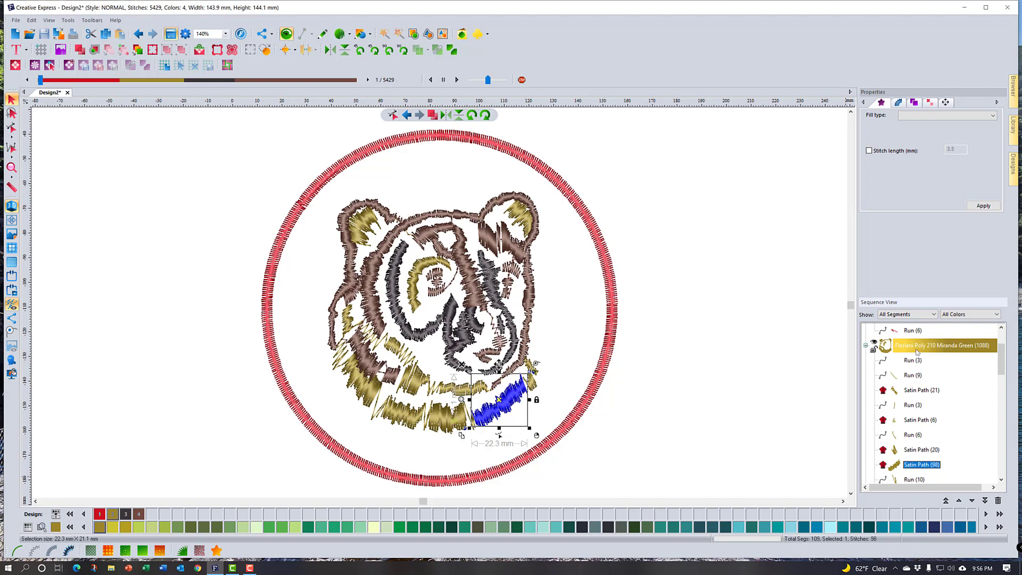
click(866, 346)
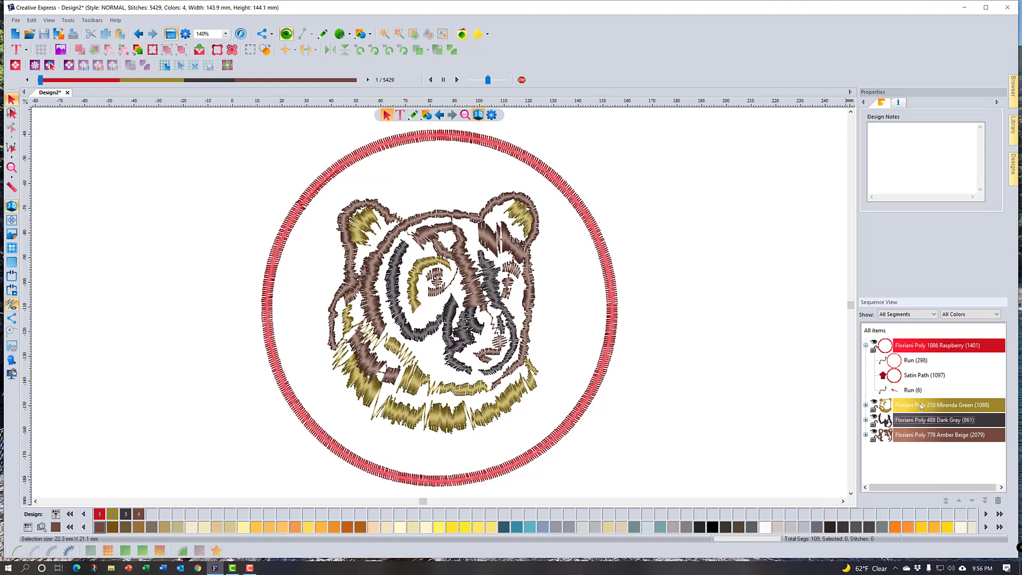
click(866, 406)
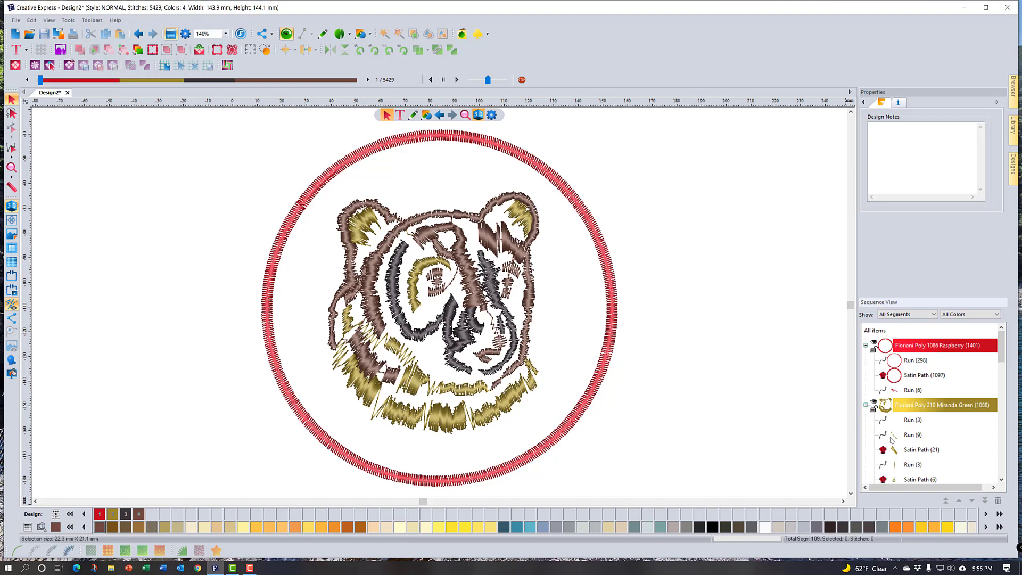
scroll(895, 440, down, 2)
scroll(894, 440, up, 4)
Step: Collapse all color groups in the sequence, expand them all again, and return the whole list to collapsed
right_click(968, 390)
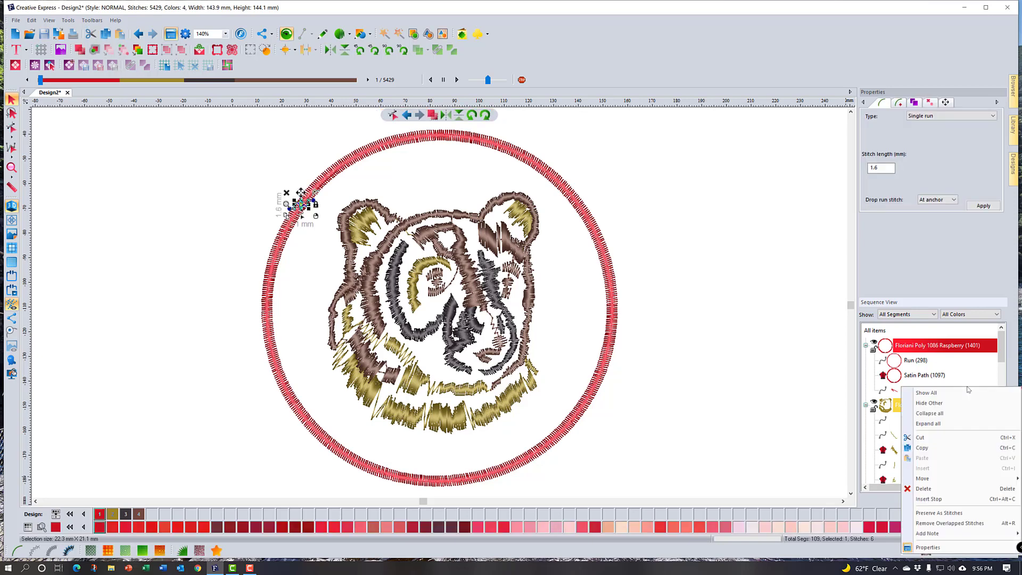
click(958, 415)
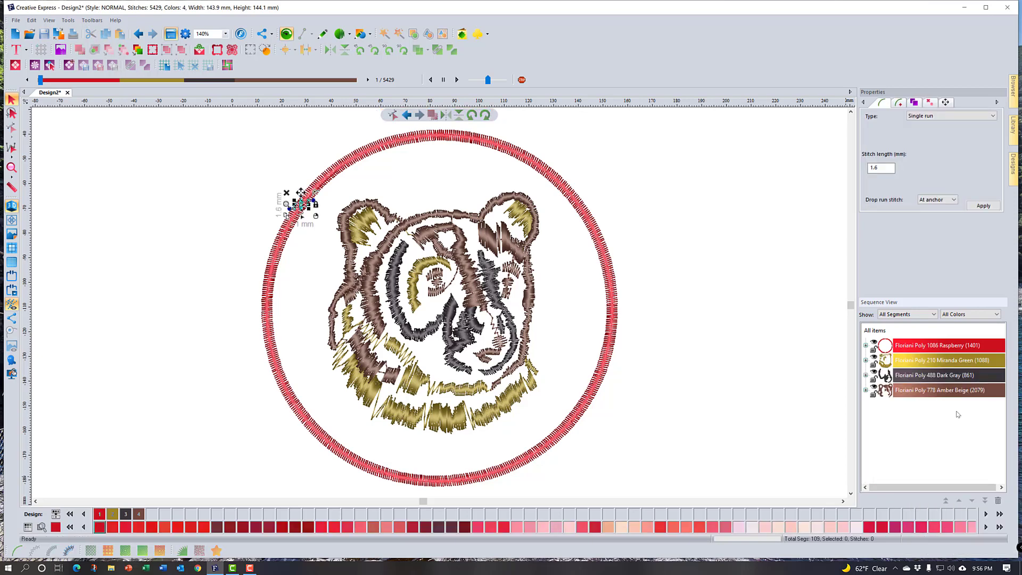
right_click(921, 407)
click(947, 444)
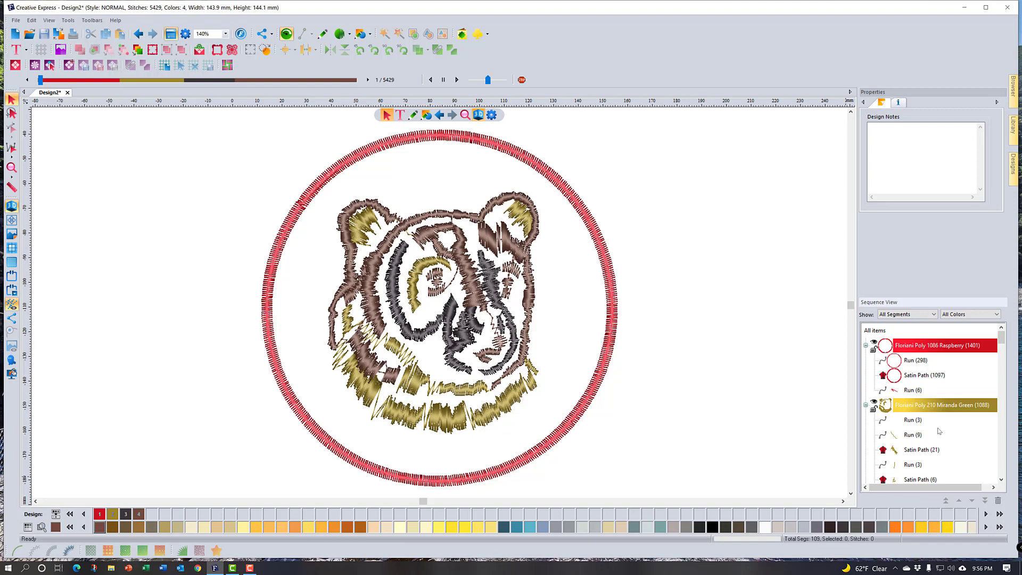
right_click(939, 432)
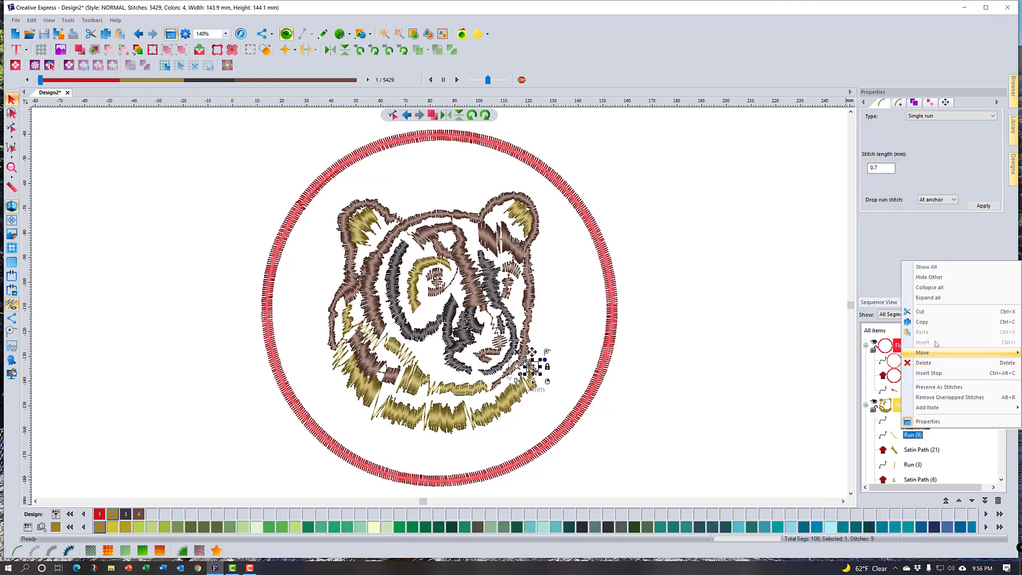
click(936, 290)
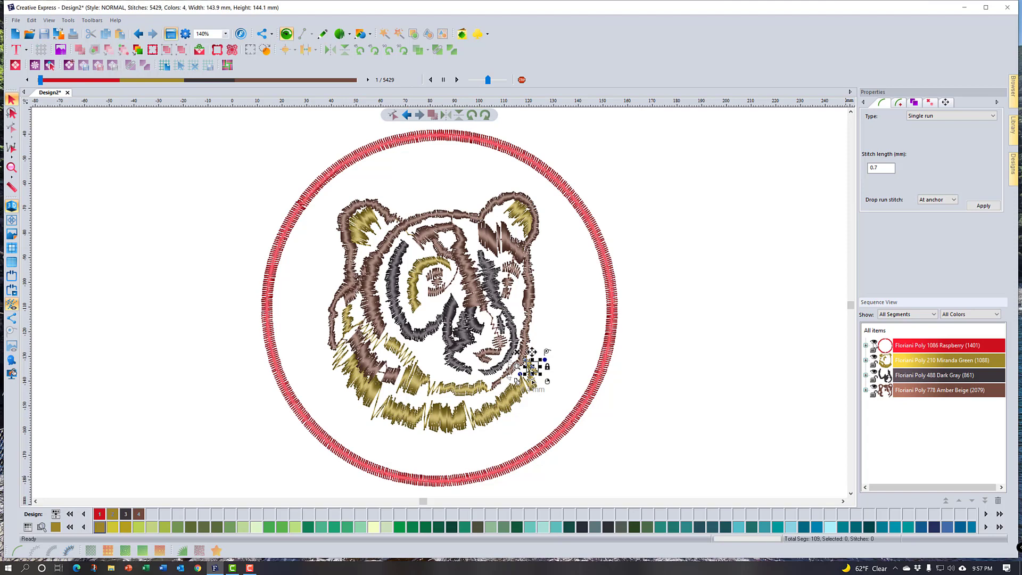
Step: Hide the Raspberry circle and the Miranda Green group from the design, and make both visible again
click(873, 344)
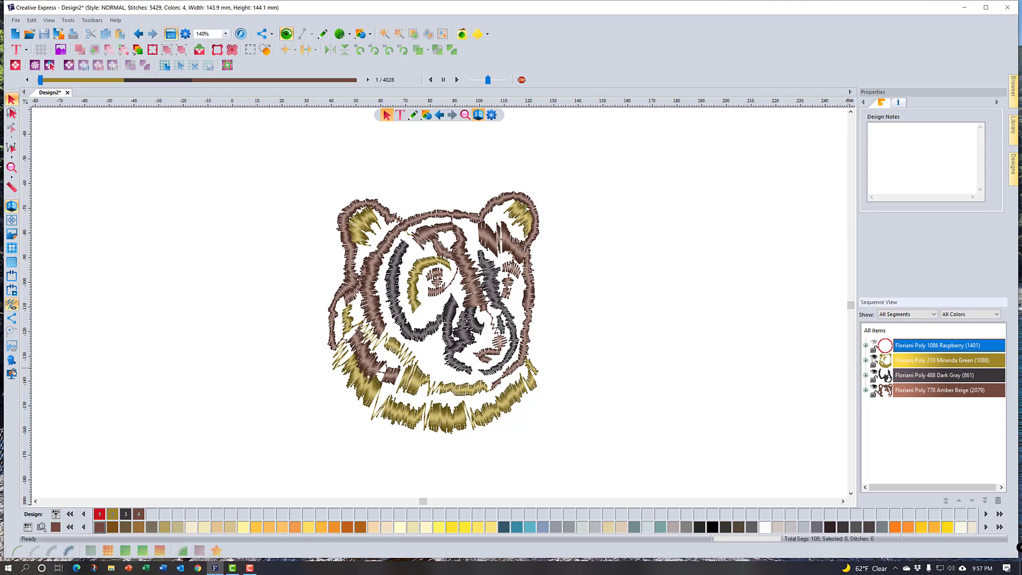
click(873, 361)
click(874, 360)
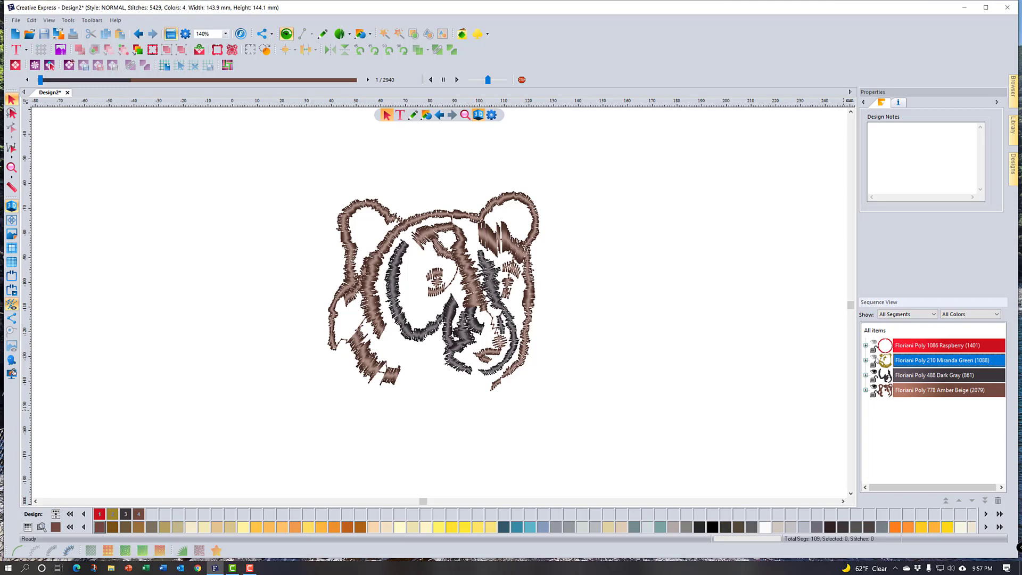
click(878, 361)
click(875, 344)
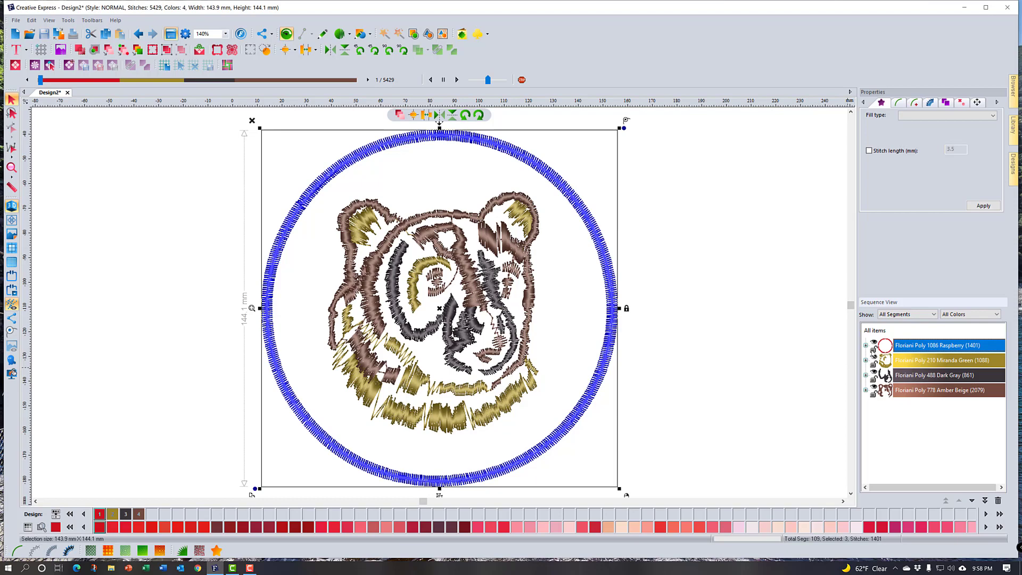
Step: Lock the Raspberry group, try selecting and moving its circle in the design, and unlock the group
click(873, 351)
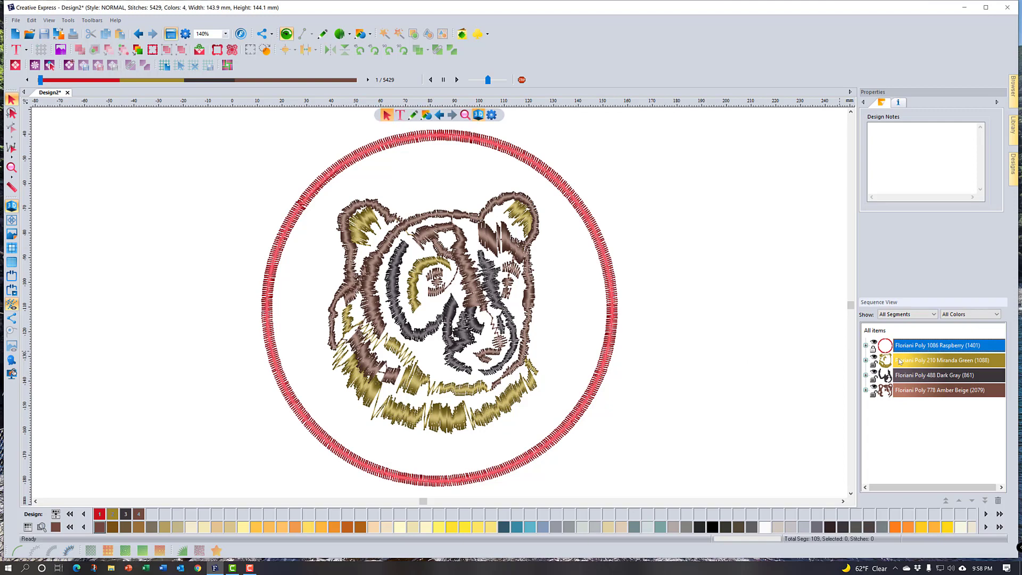
click(952, 361)
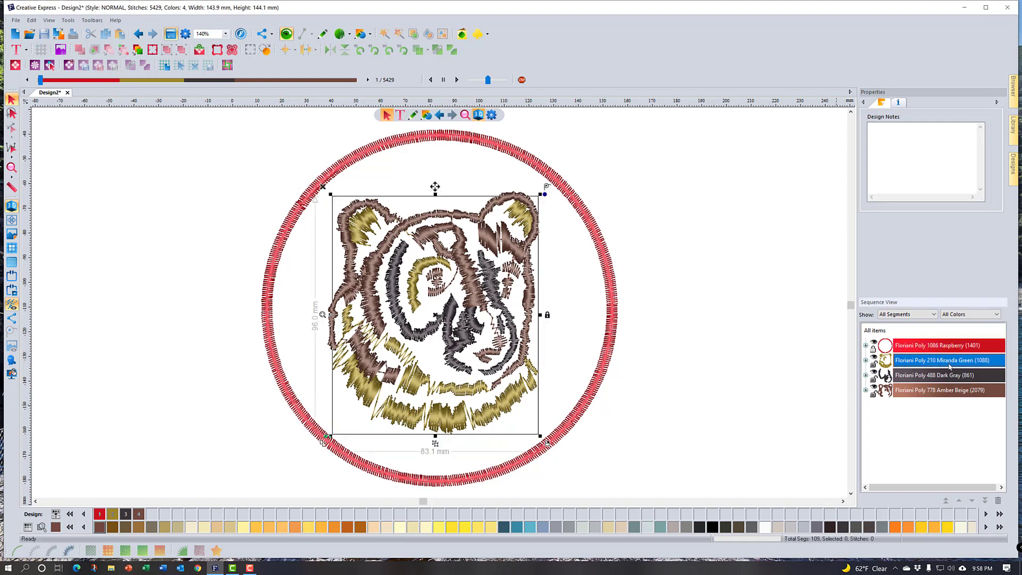
click(953, 349)
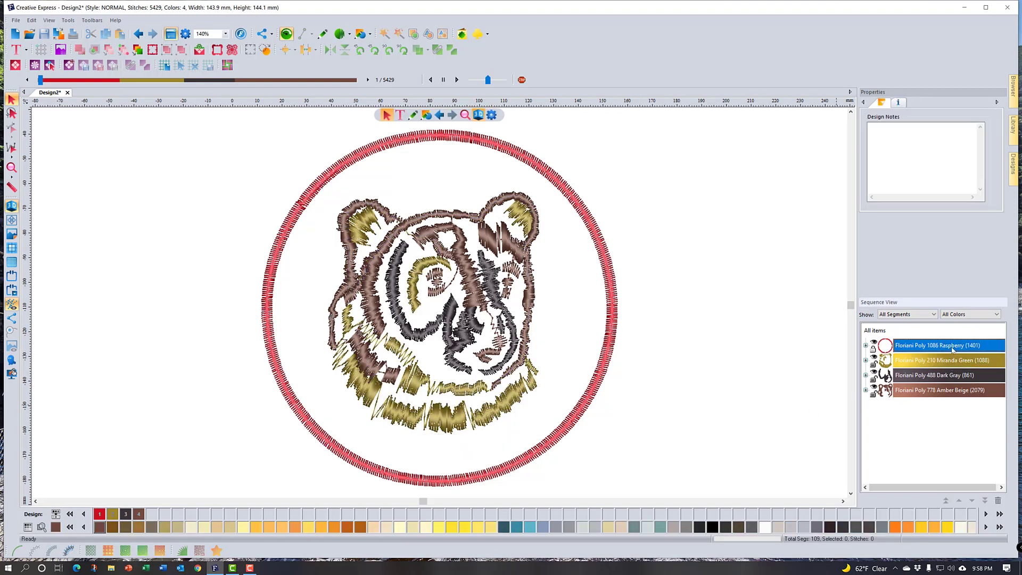
drag(596, 387, 650, 404)
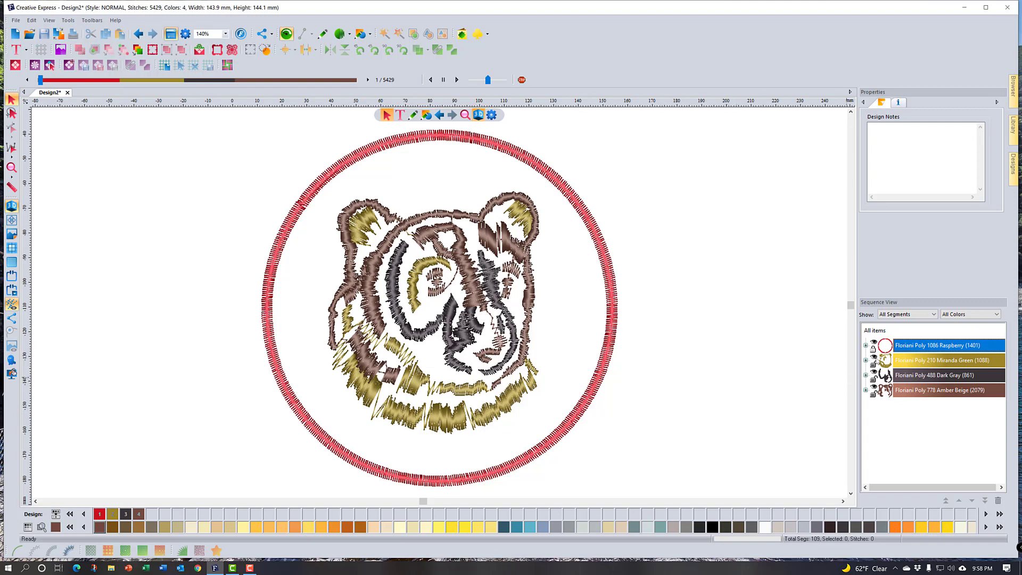
click(874, 352)
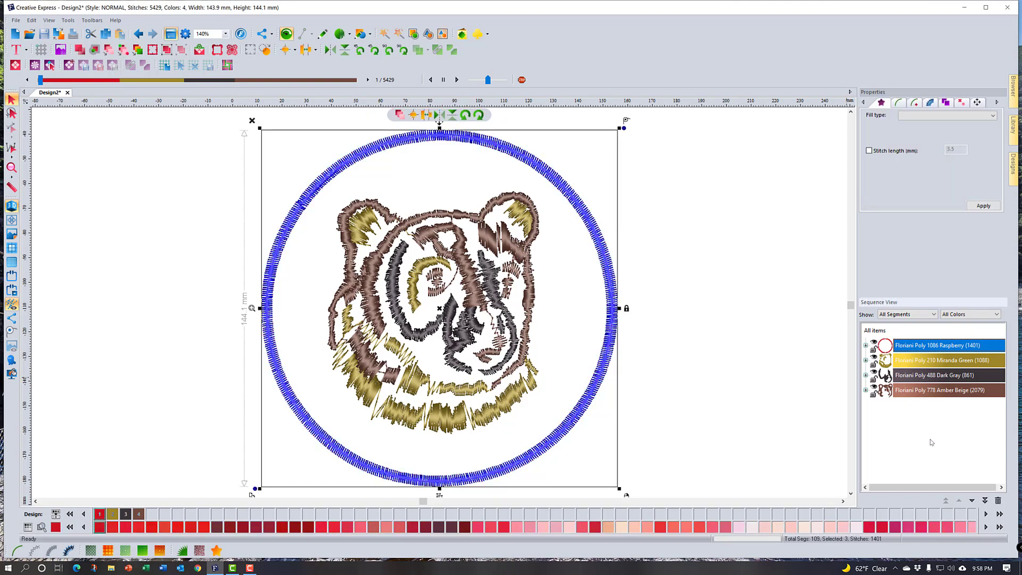
Step: Hide the Raspberry, Miranda Green and Amber Beige groups so only Dark Gray shows, and turn all three back on
right_click(892, 430)
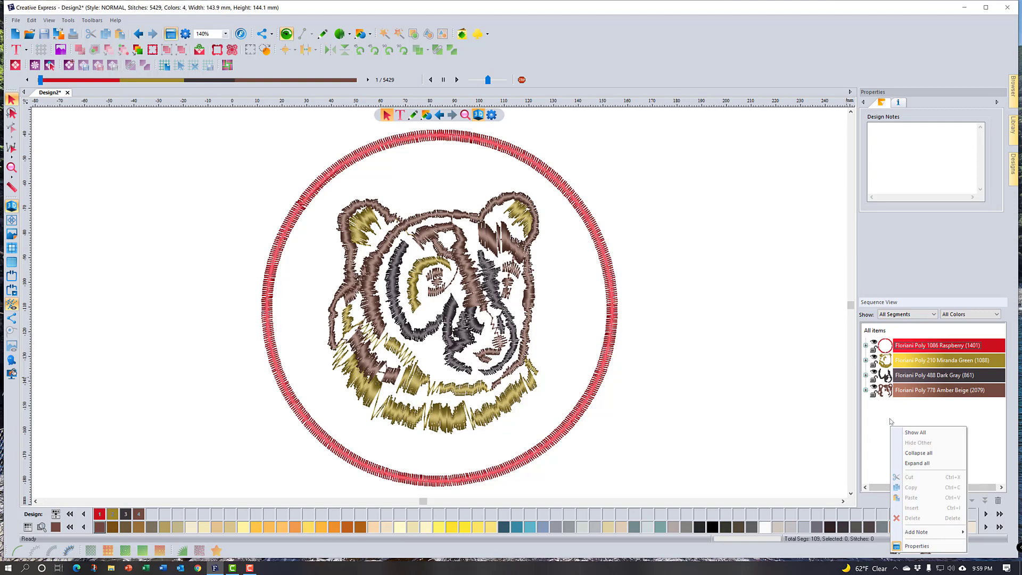
click(923, 434)
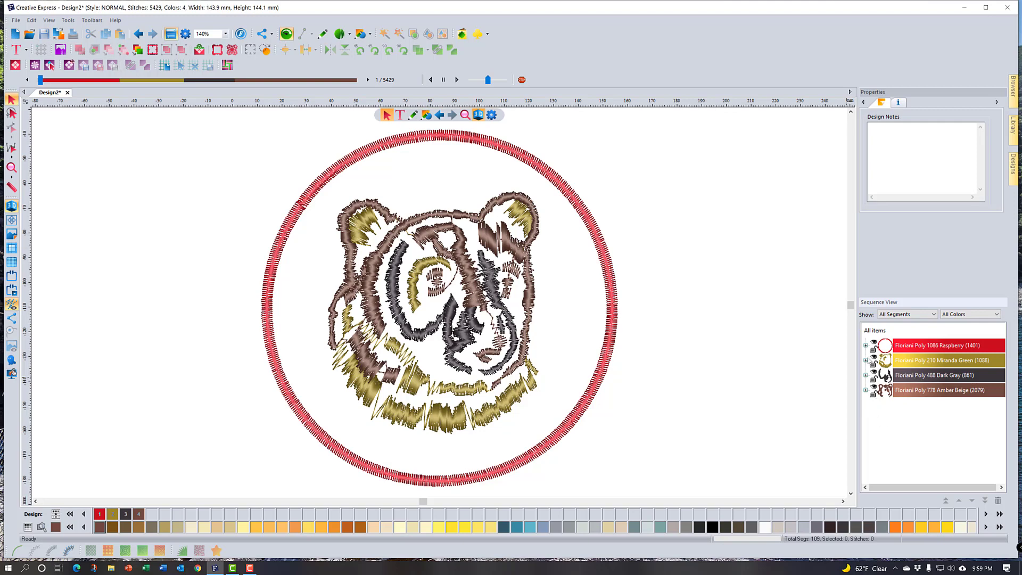
click(874, 344)
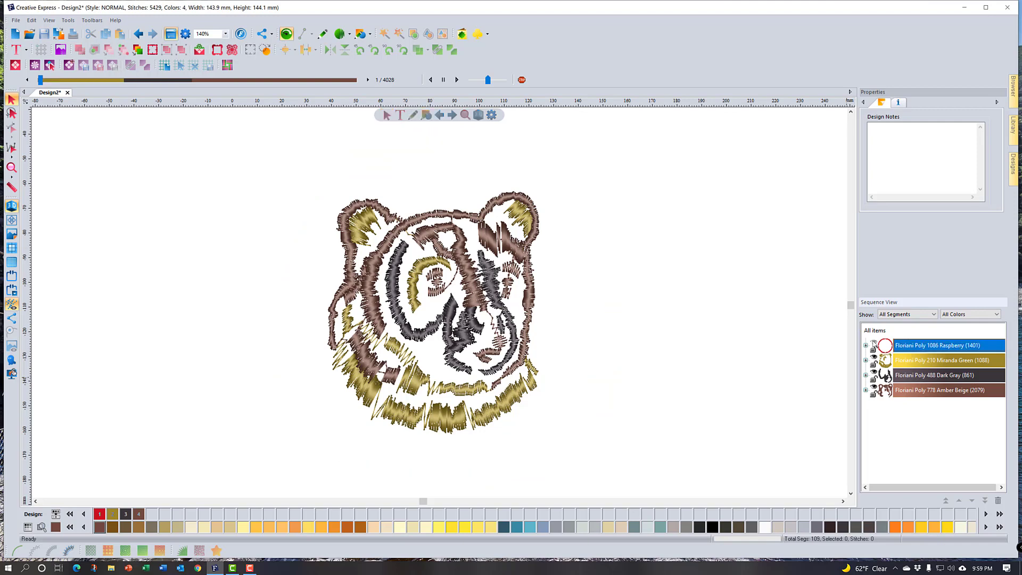
click(874, 358)
click(874, 387)
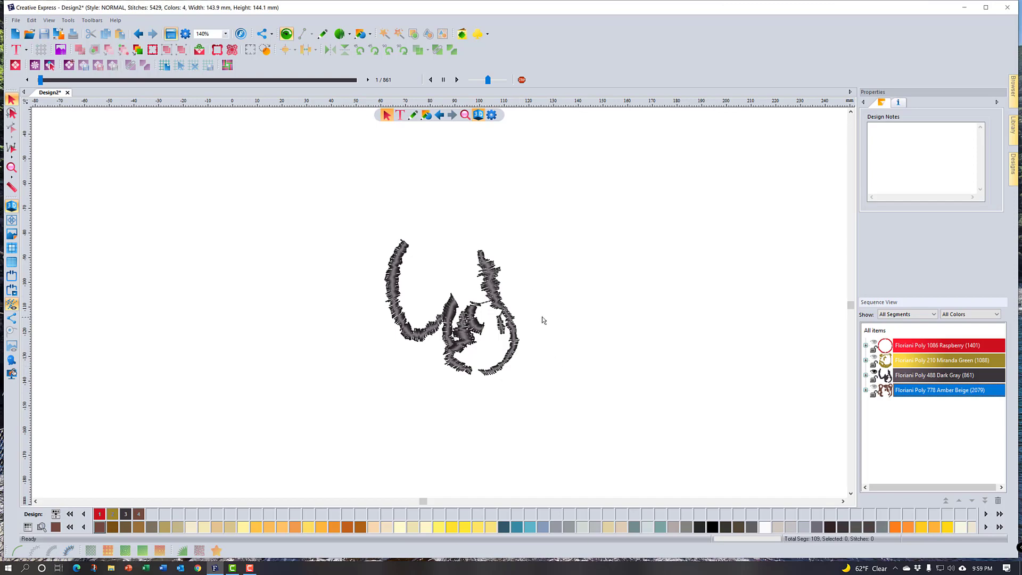
click(873, 346)
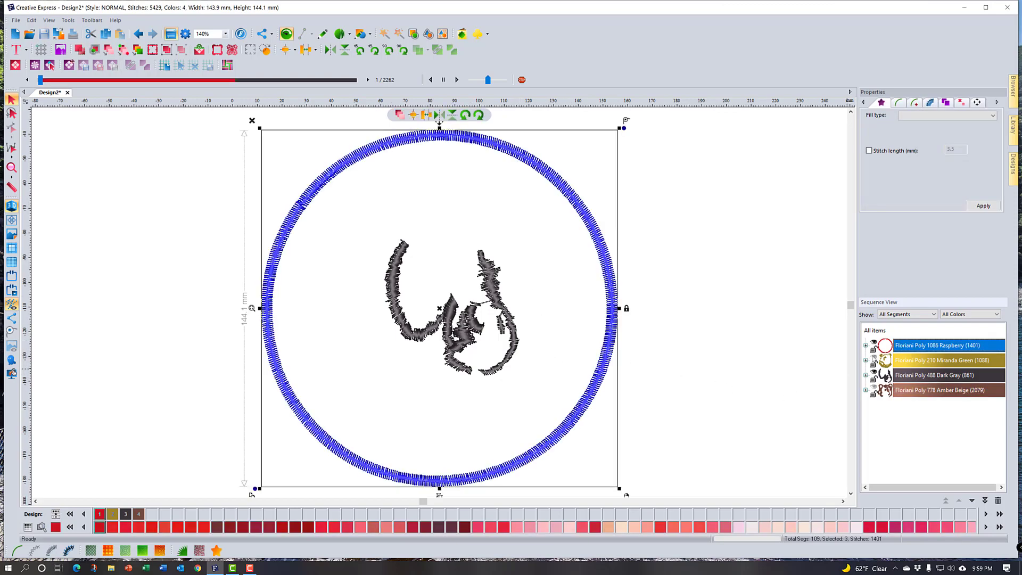
click(874, 359)
click(874, 390)
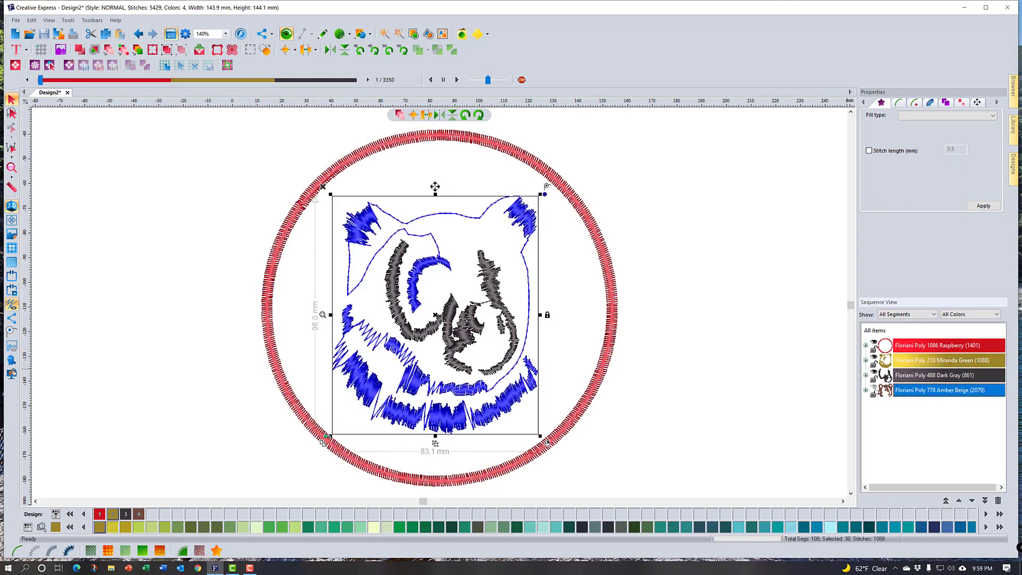
click(899, 436)
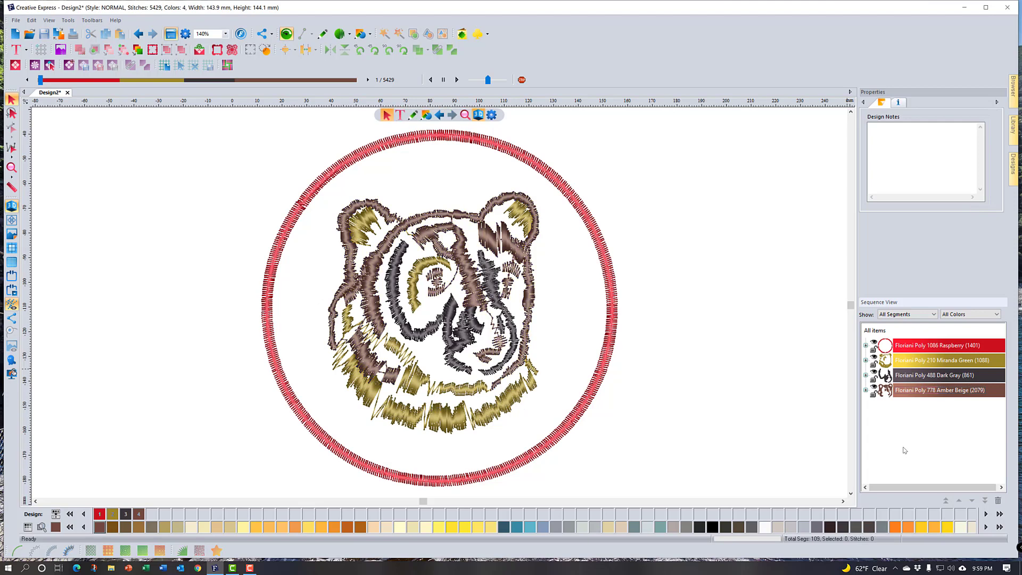
Step: Isolate the Dark Gray group by hiding all other colors, and show all the colors again
click(907, 376)
right_click(907, 378)
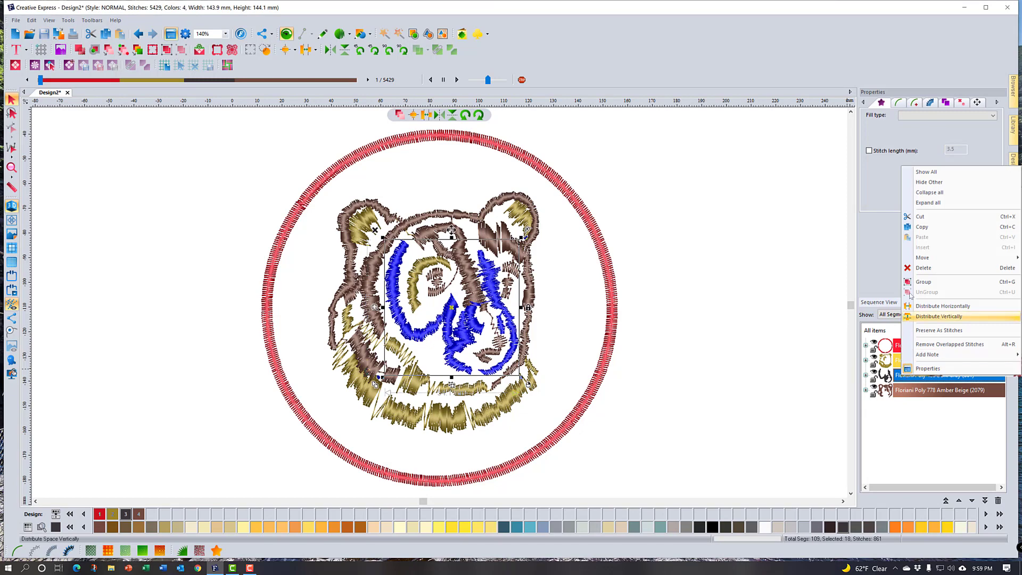
click(933, 189)
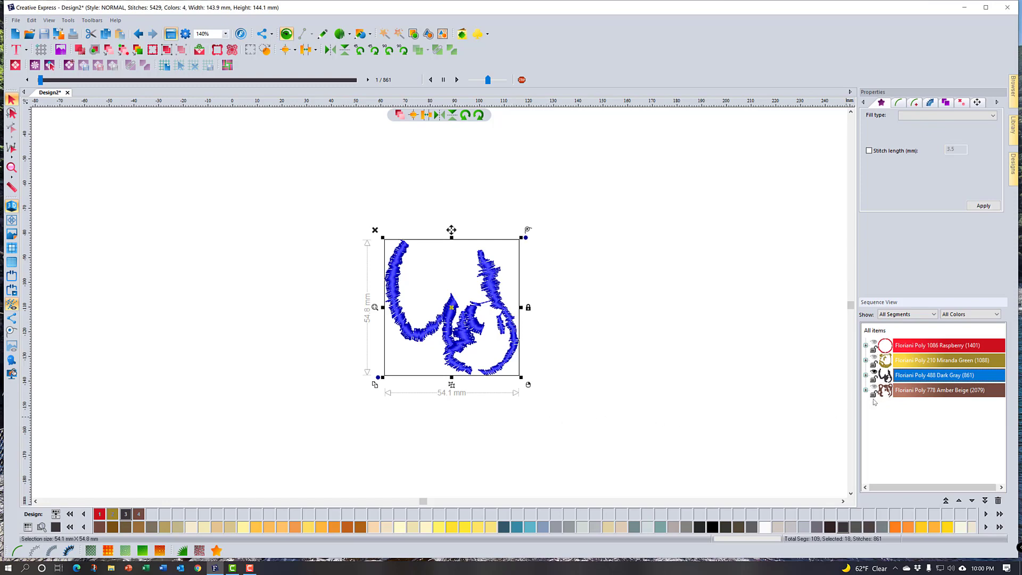
right_click(909, 379)
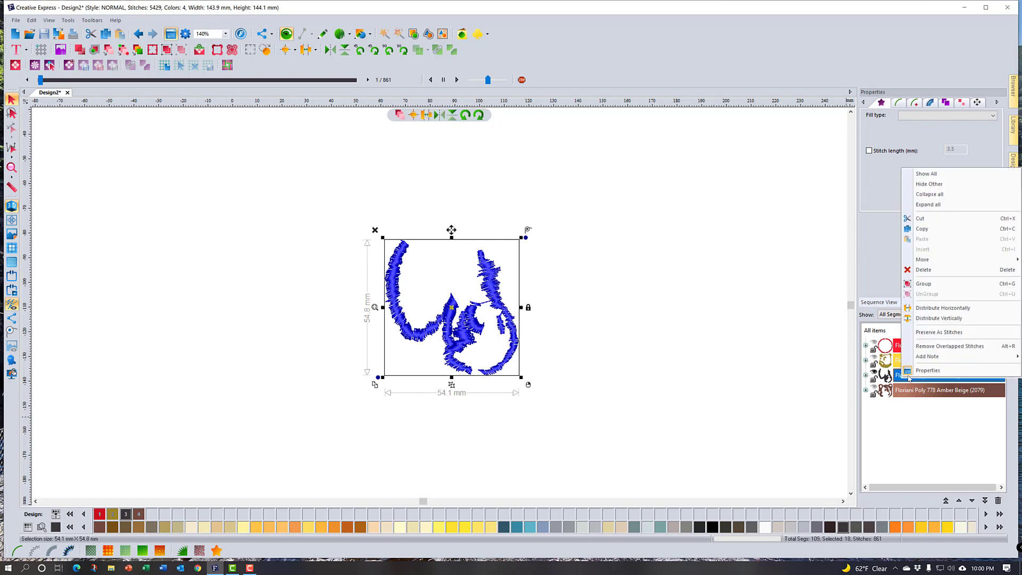
click(931, 176)
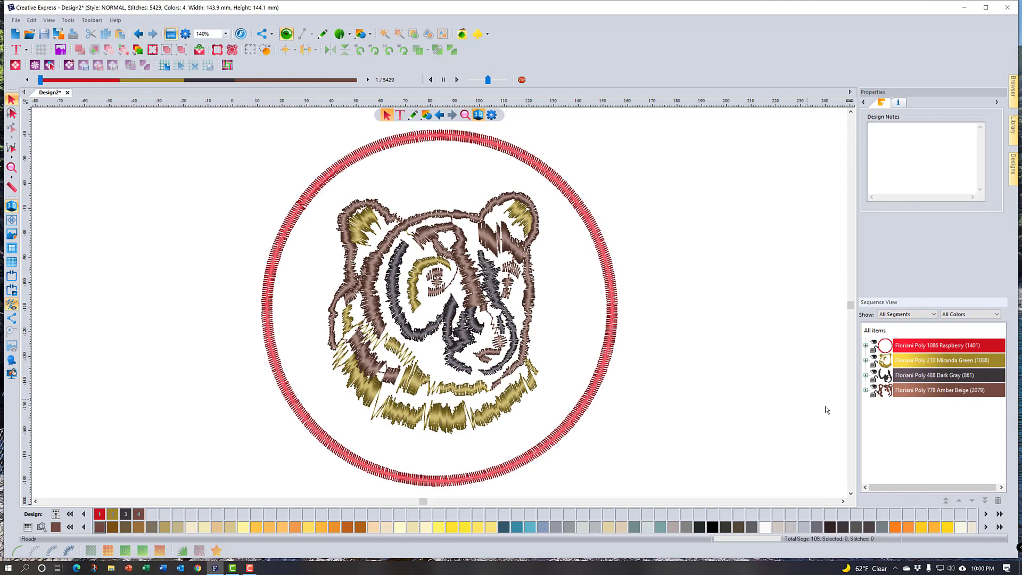
right_click(894, 424)
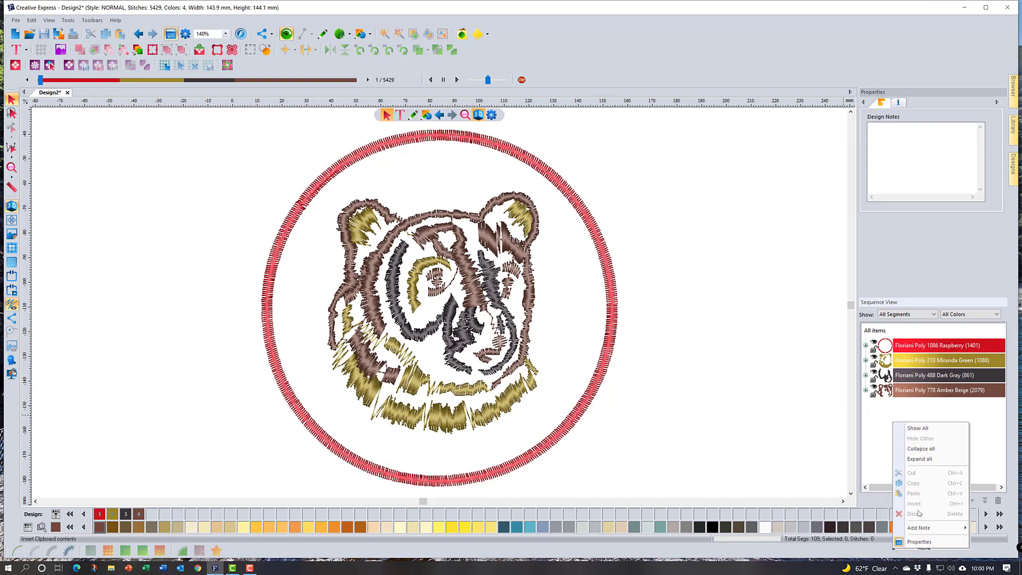
mouse_move(919, 527)
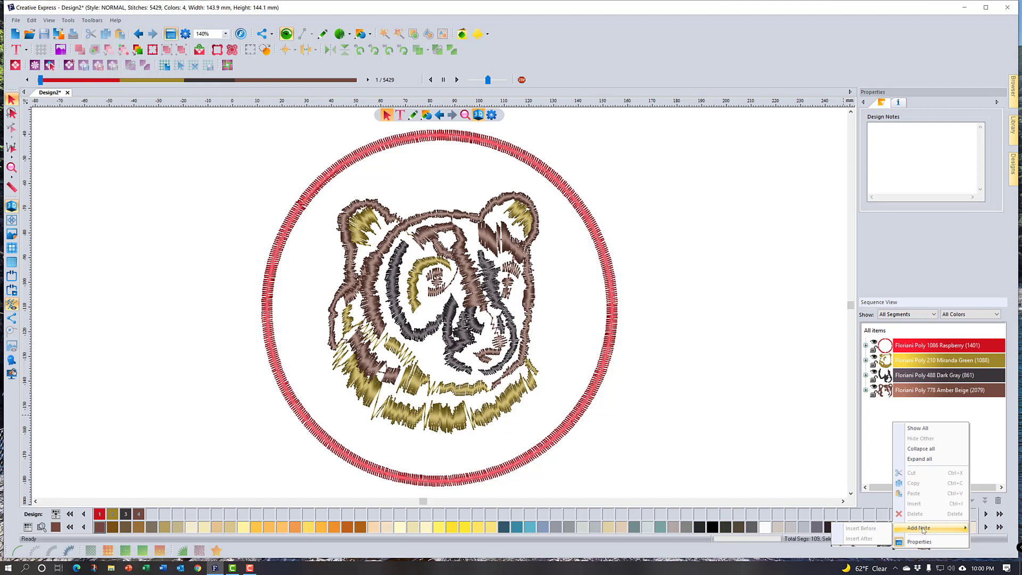
click(874, 430)
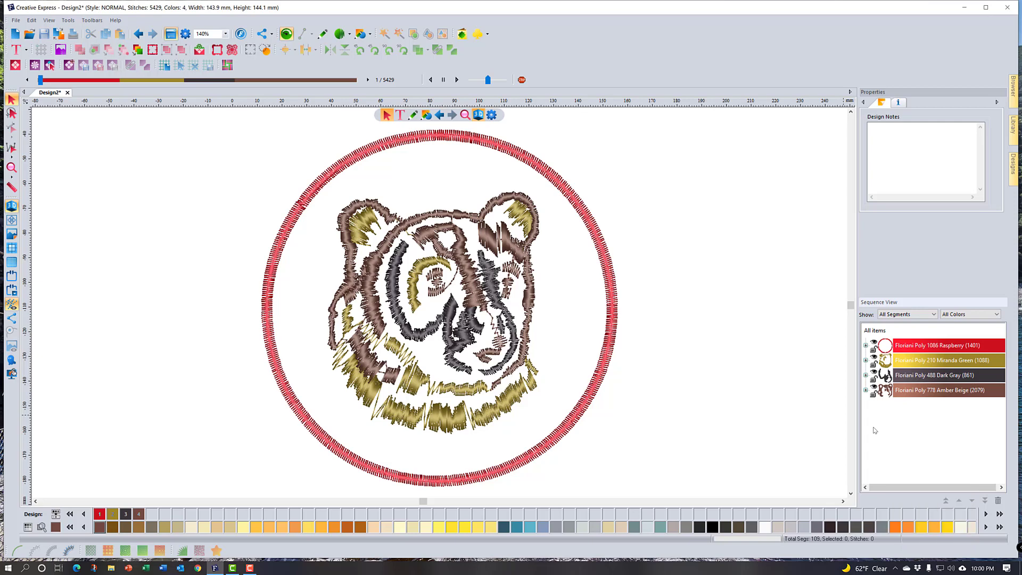
Step: Insert a note reading "Red satin stitch" after the Raspberry group, and delete that note from the sequence
right_click(916, 346)
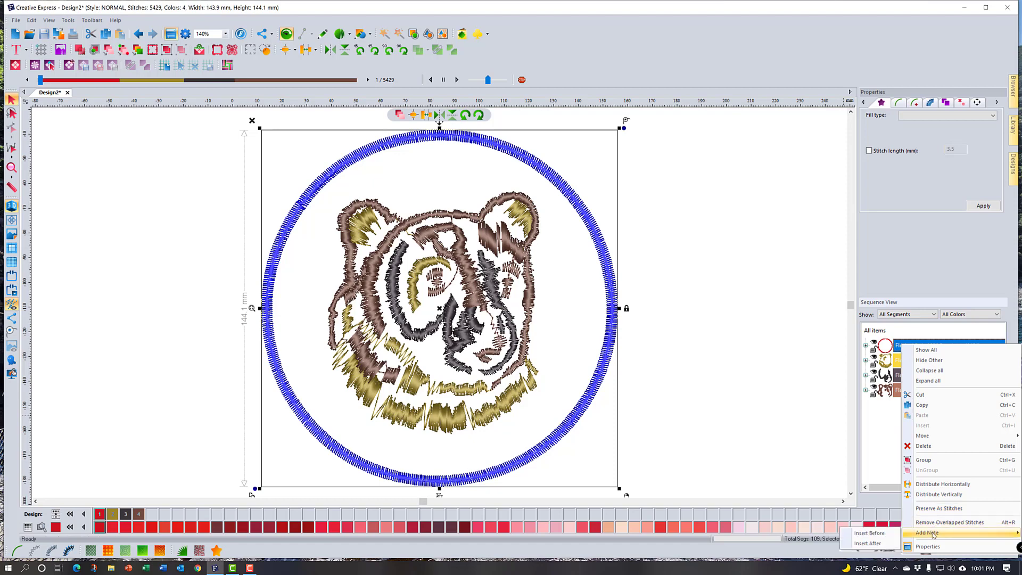
click(889, 544)
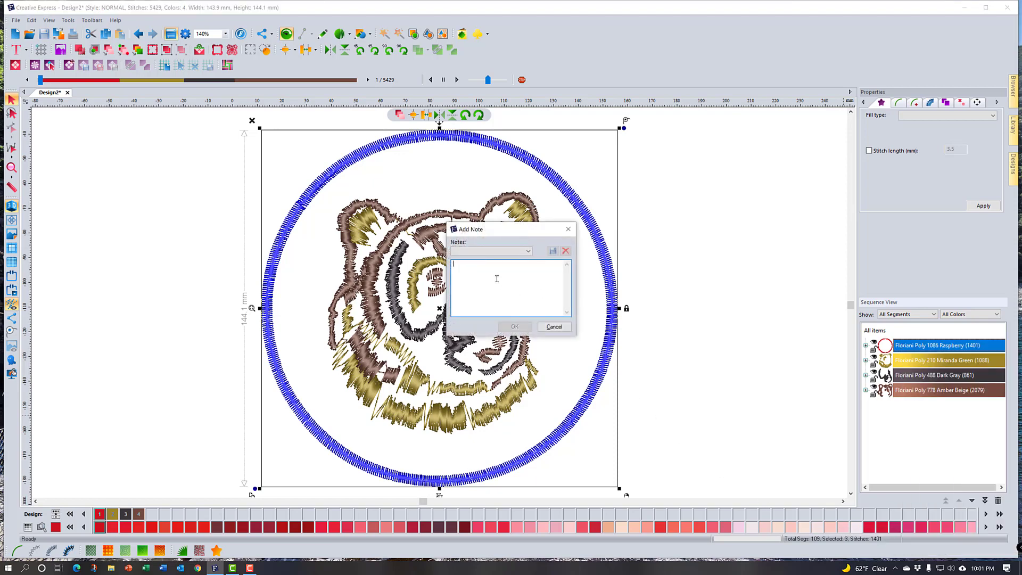
click(529, 253)
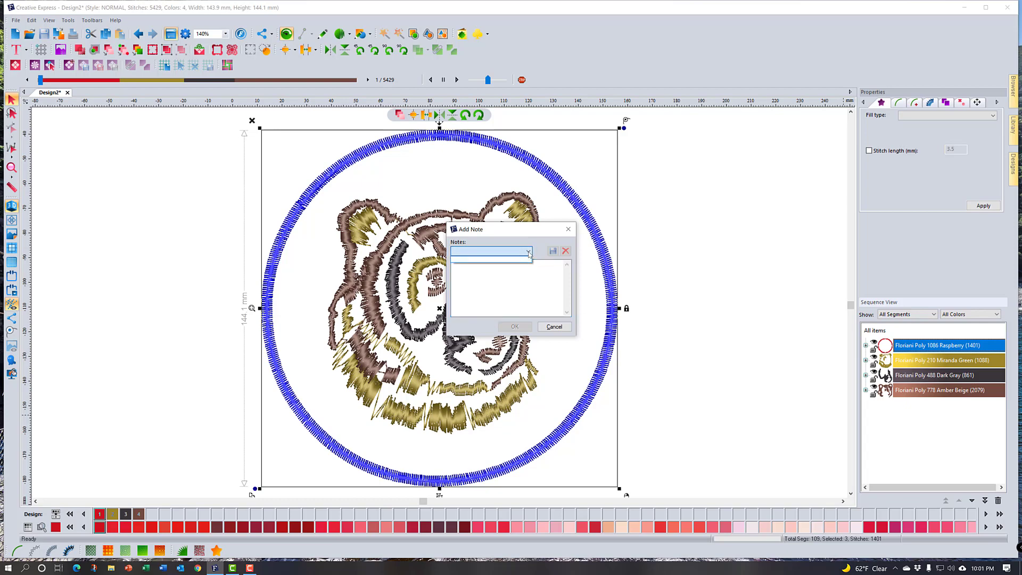
click(529, 252)
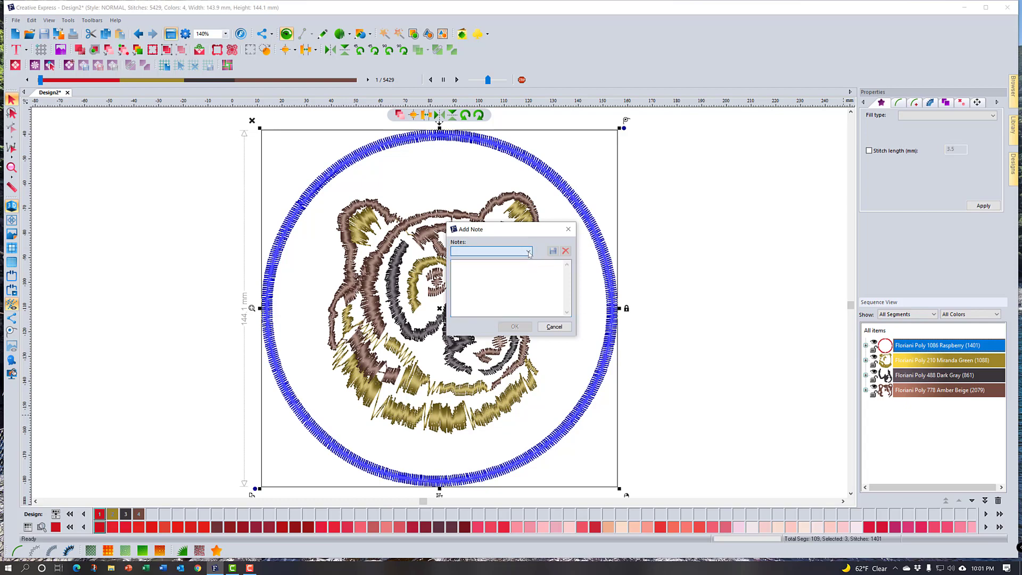
click(533, 284)
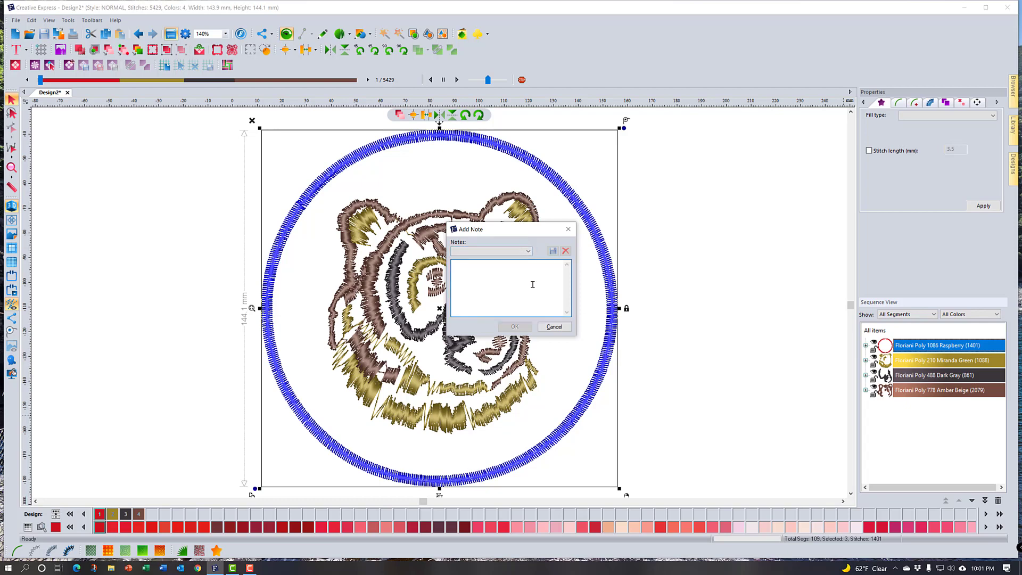
text(Red satin stitch)
click(508, 328)
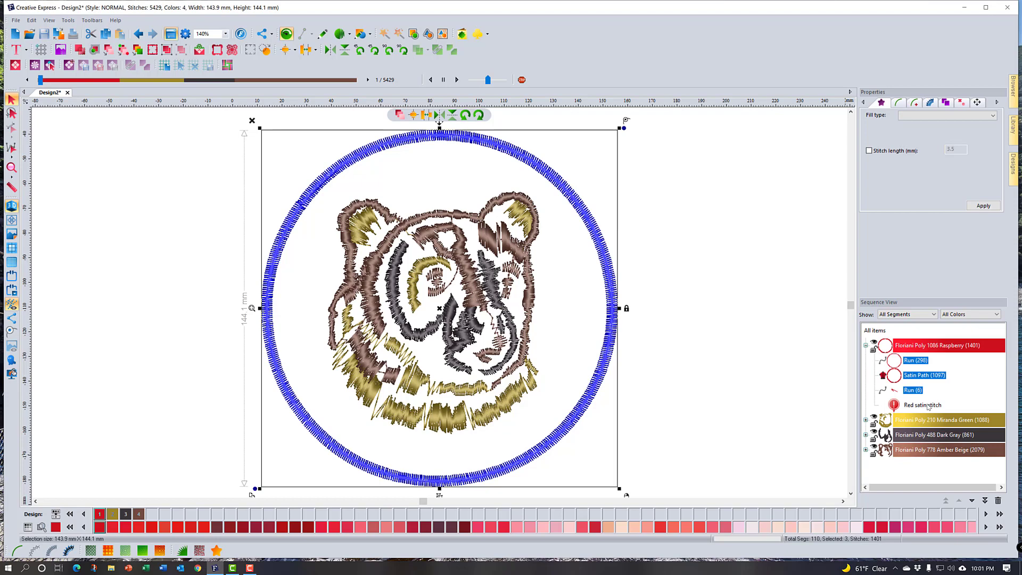
right_click(928, 407)
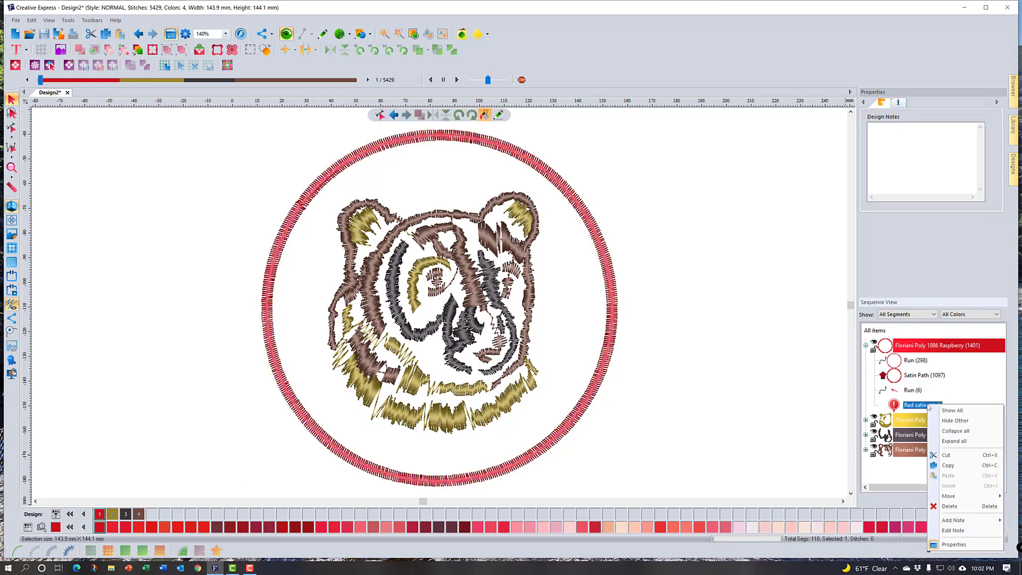
click(949, 506)
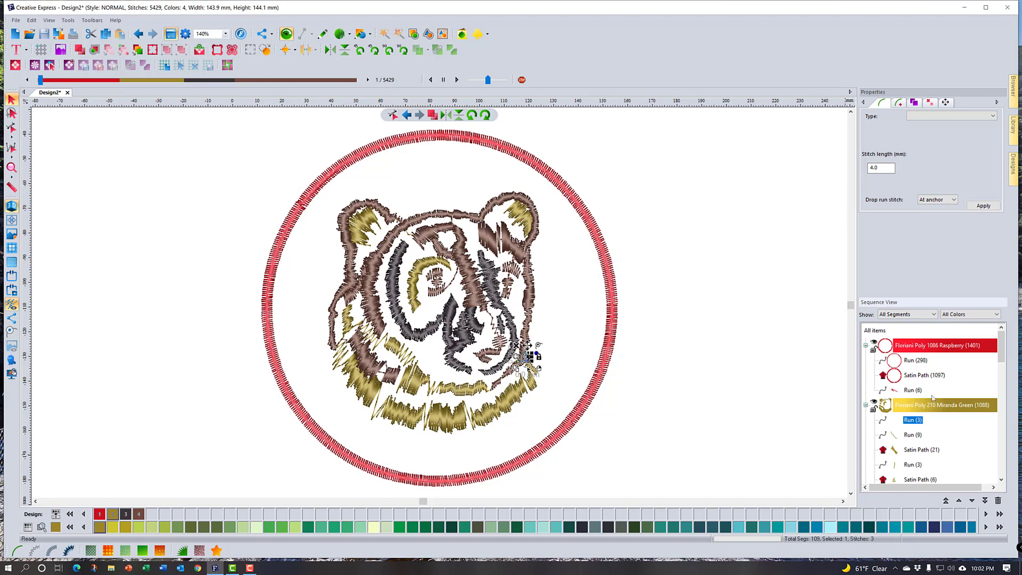
Step: Move the Raspberry circle group to the last place in the stitching sequence
right_click(923, 347)
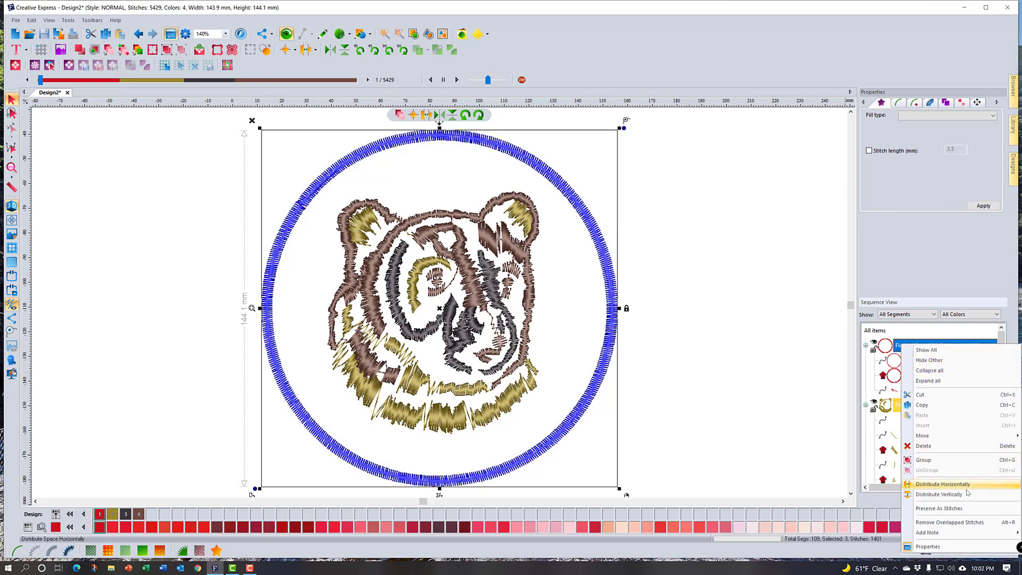
mouse_move(962, 534)
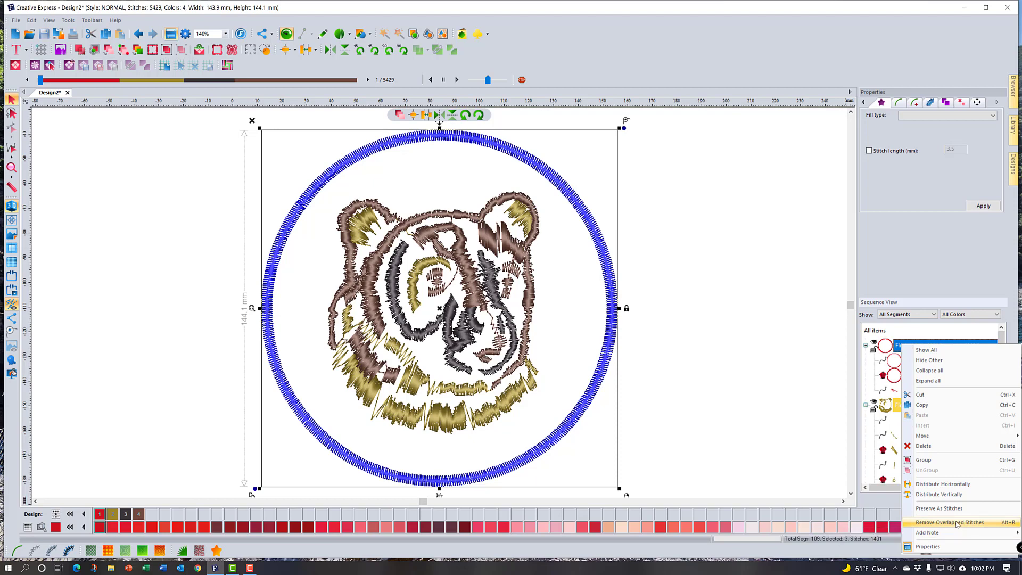
mouse_move(934, 440)
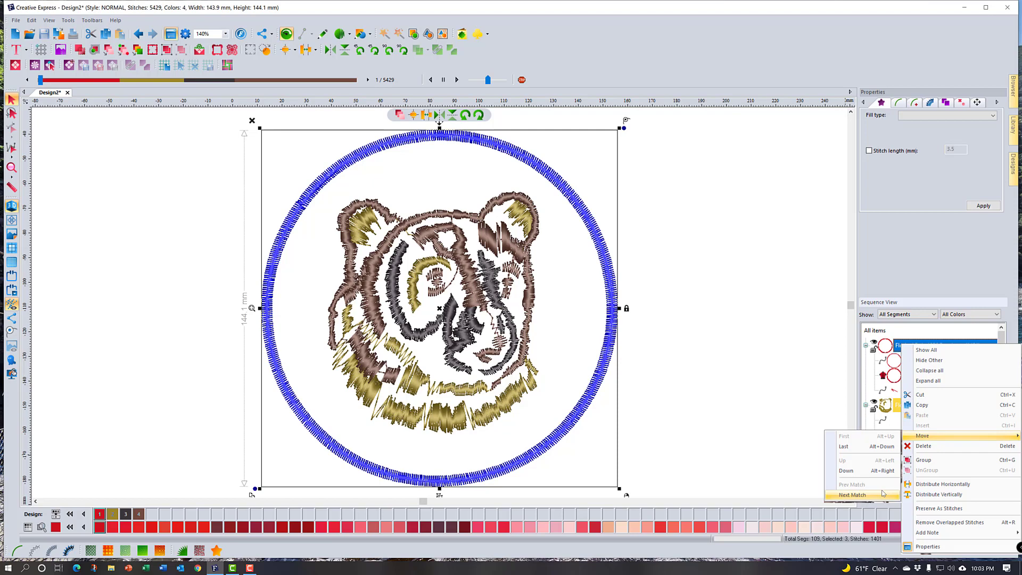
click(863, 450)
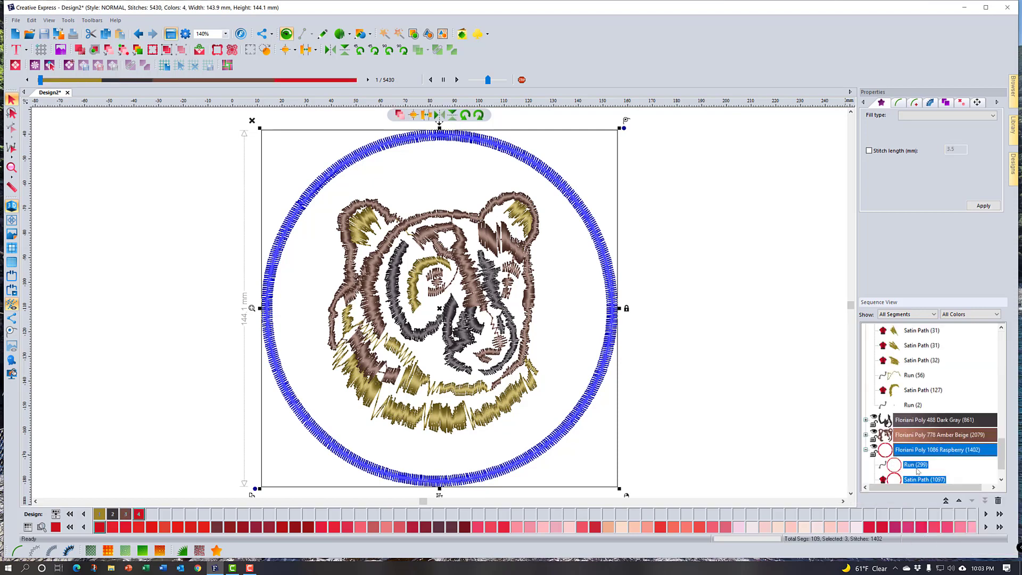
scroll(967, 474, down, 2)
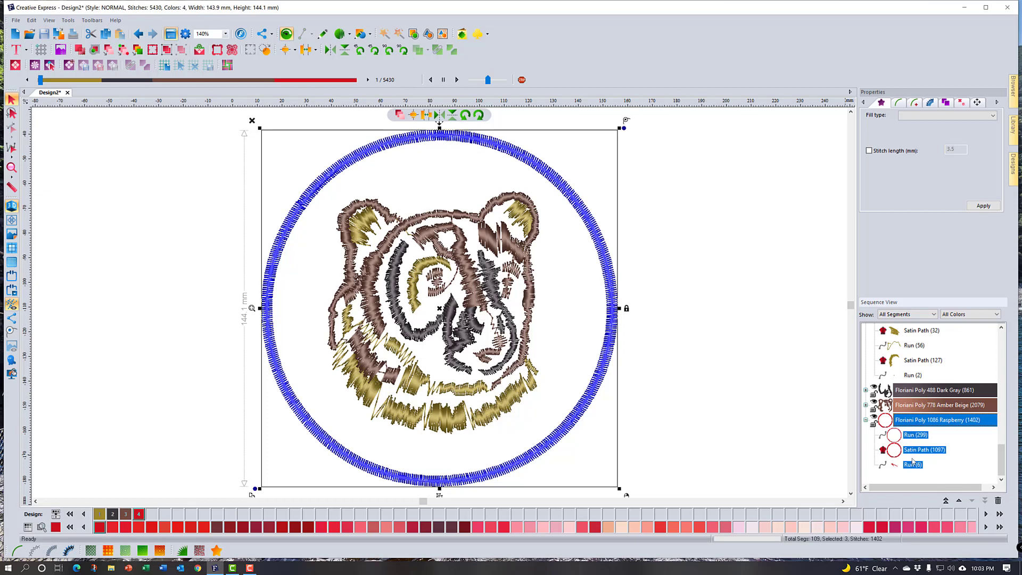
Step: Return the Raspberry circle group to the first place in the stitching sequence
right_click(927, 425)
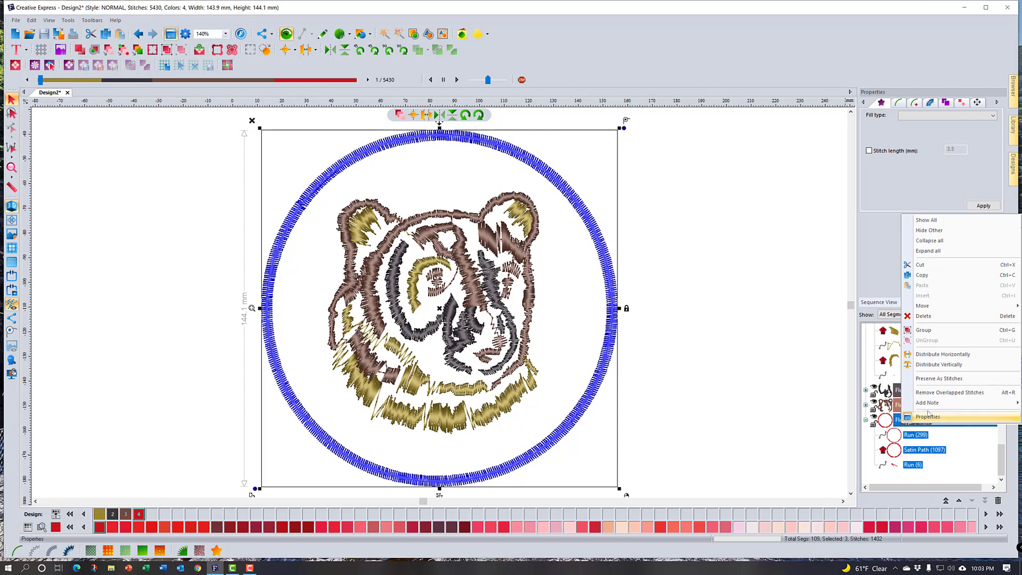
mouse_move(925, 308)
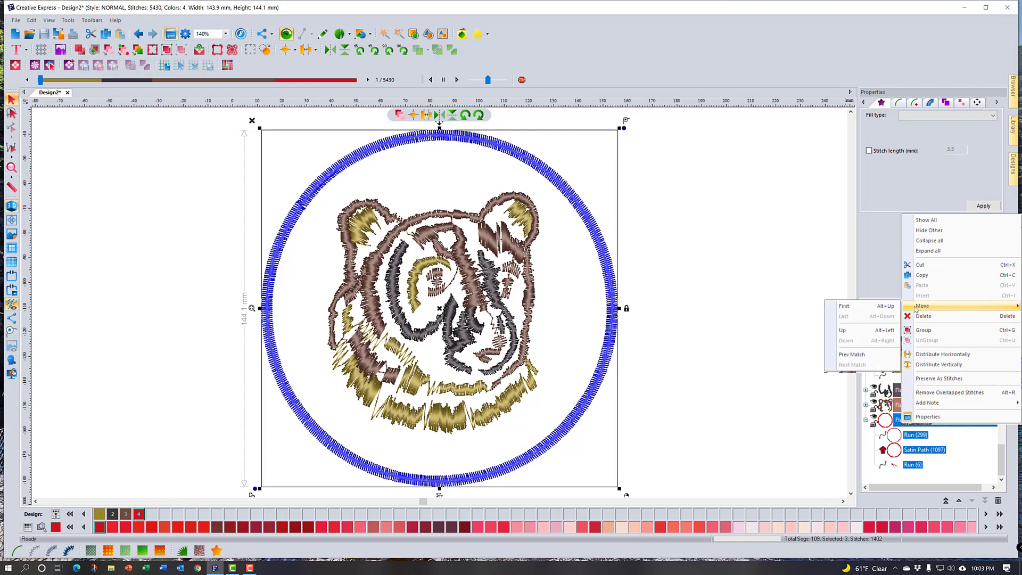
click(889, 308)
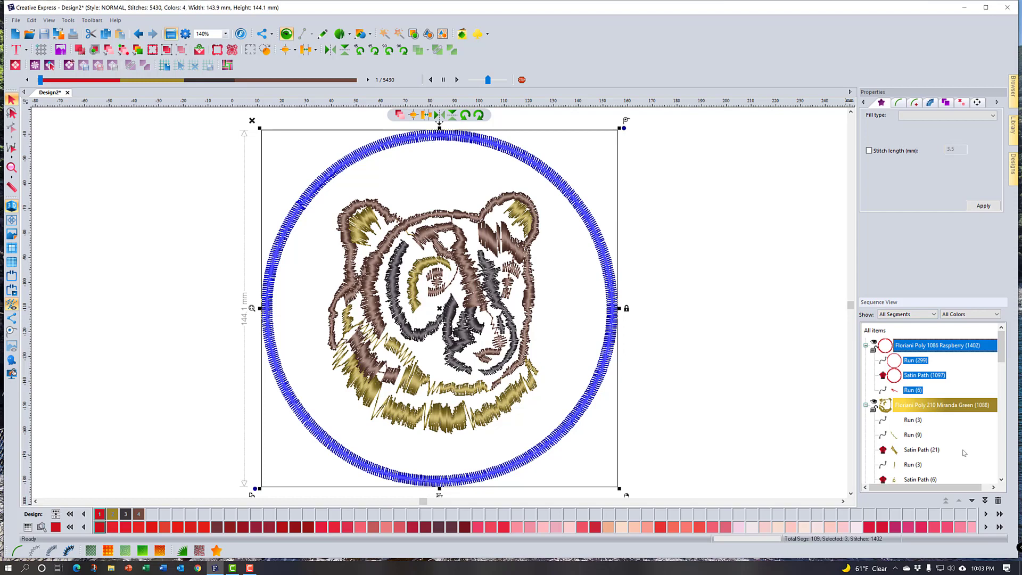
Step: Collapse the expanded Miranda Green and Raspberry groups in the sequence list
scroll(964, 453, down, 1)
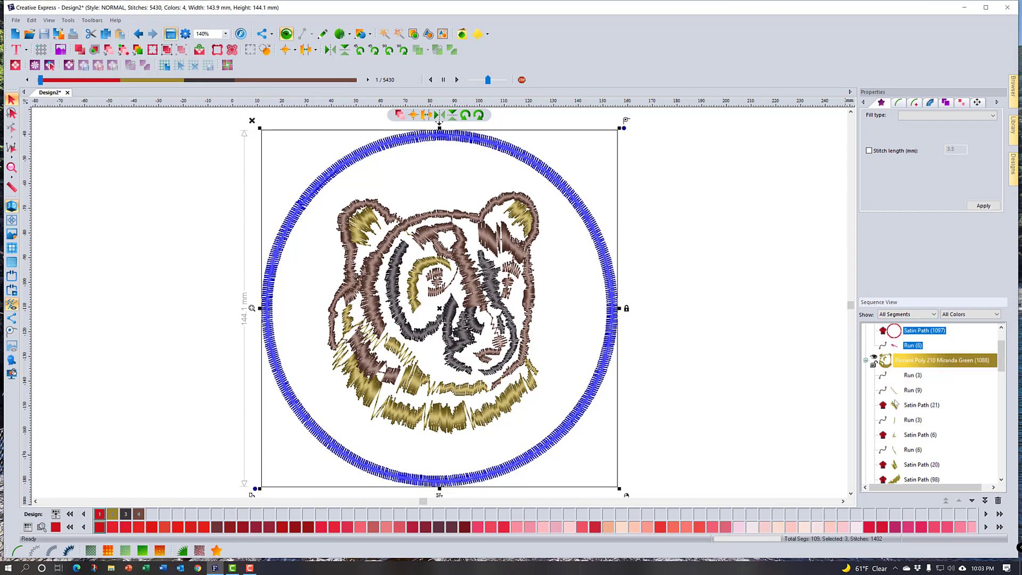
click(866, 362)
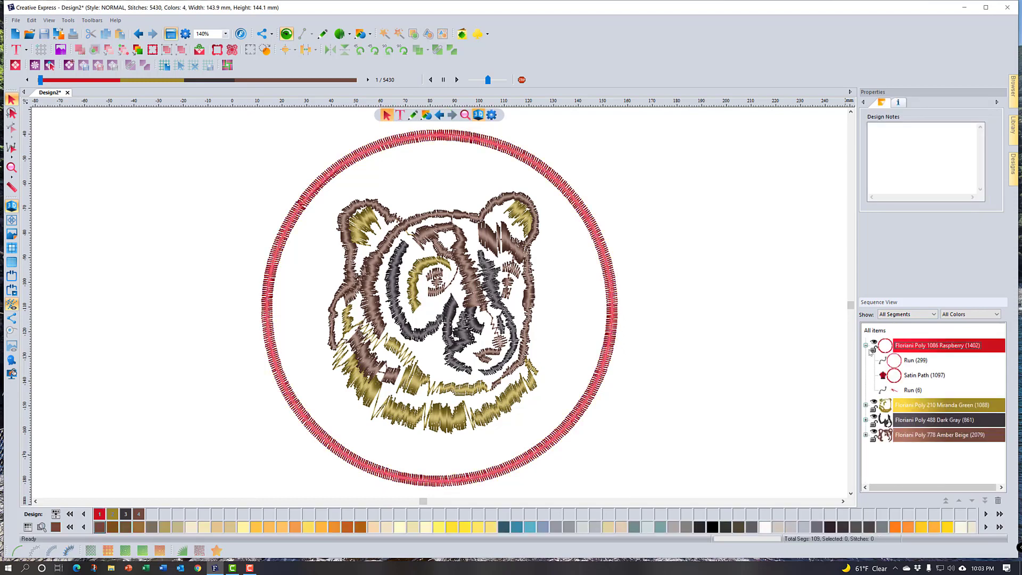
click(866, 345)
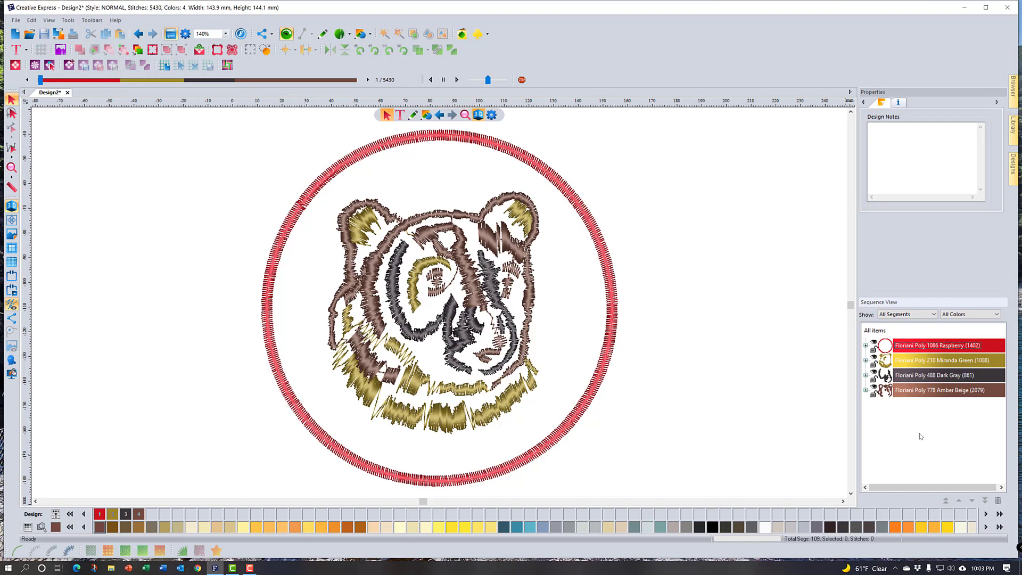
Step: Recolor the Dark Gray group to Raspberry using the design's first thread color
click(918, 376)
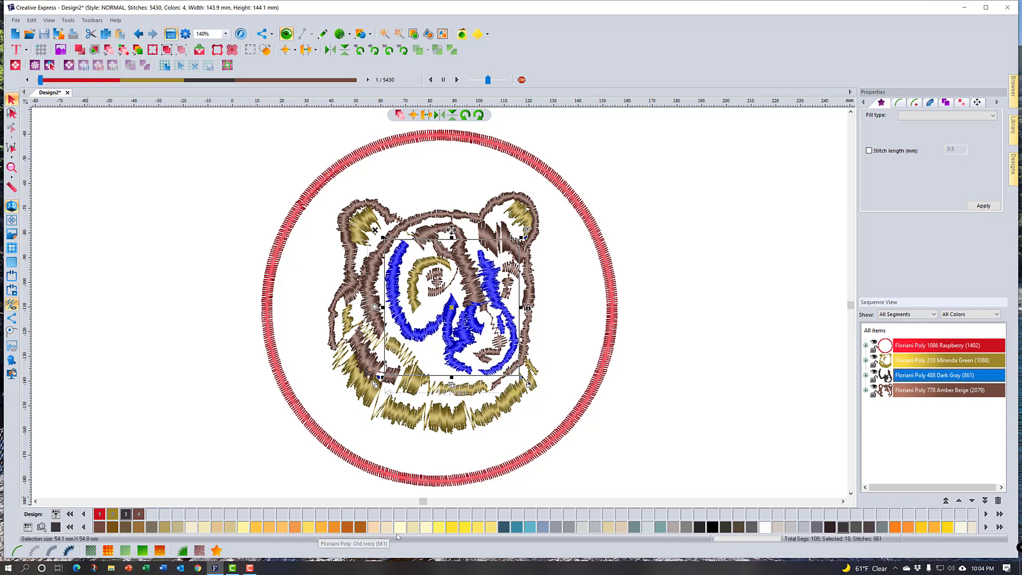
click(100, 515)
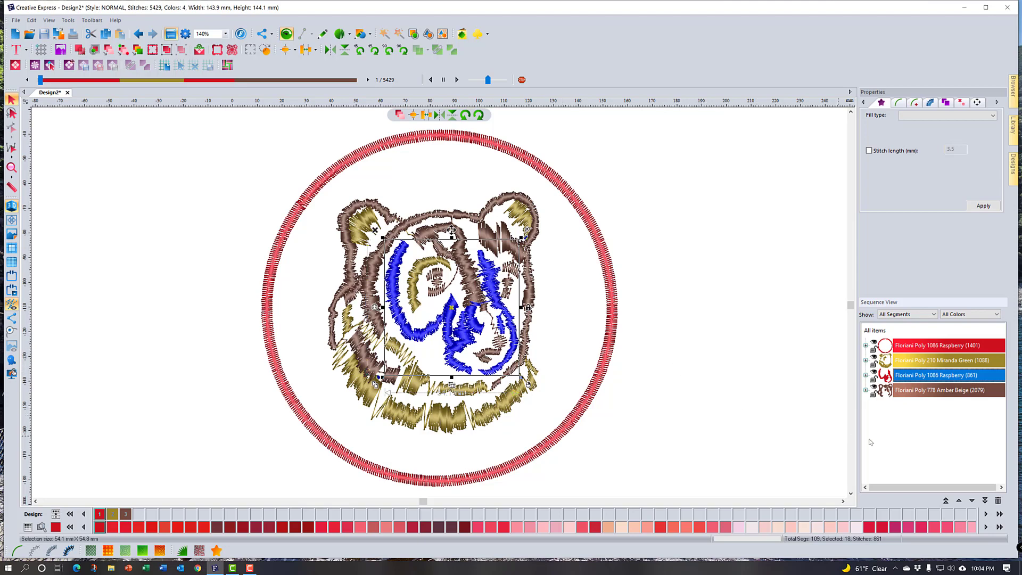
Step: Move the recolored Raspberry group up one place in the sequence, and undo the move
right_click(916, 378)
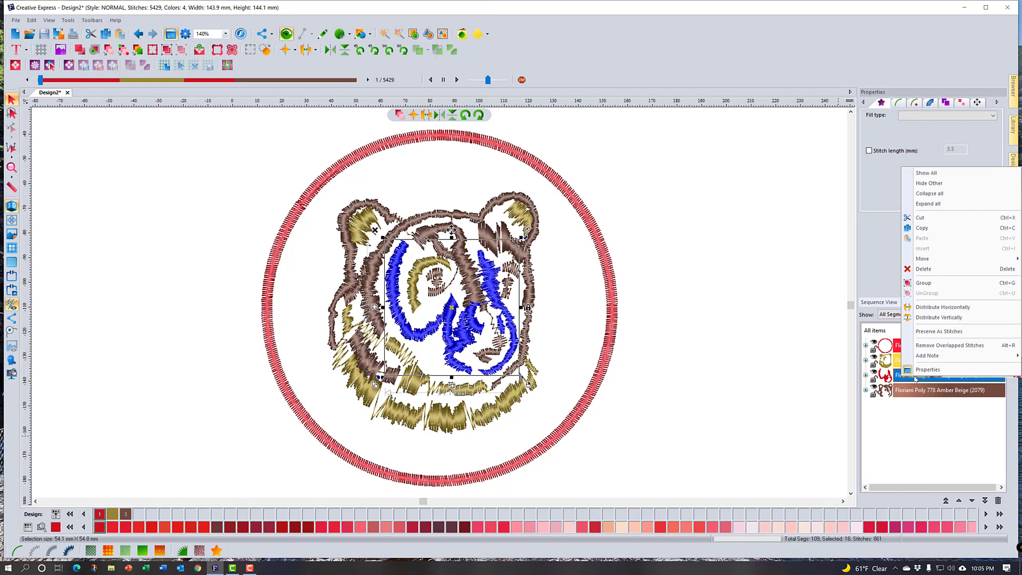
mouse_move(925, 264)
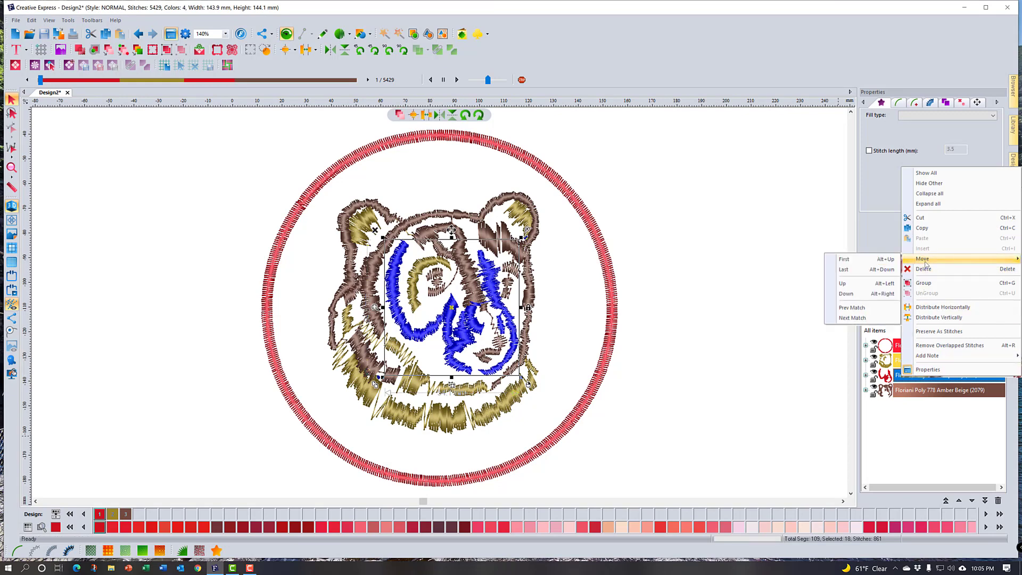
click(890, 282)
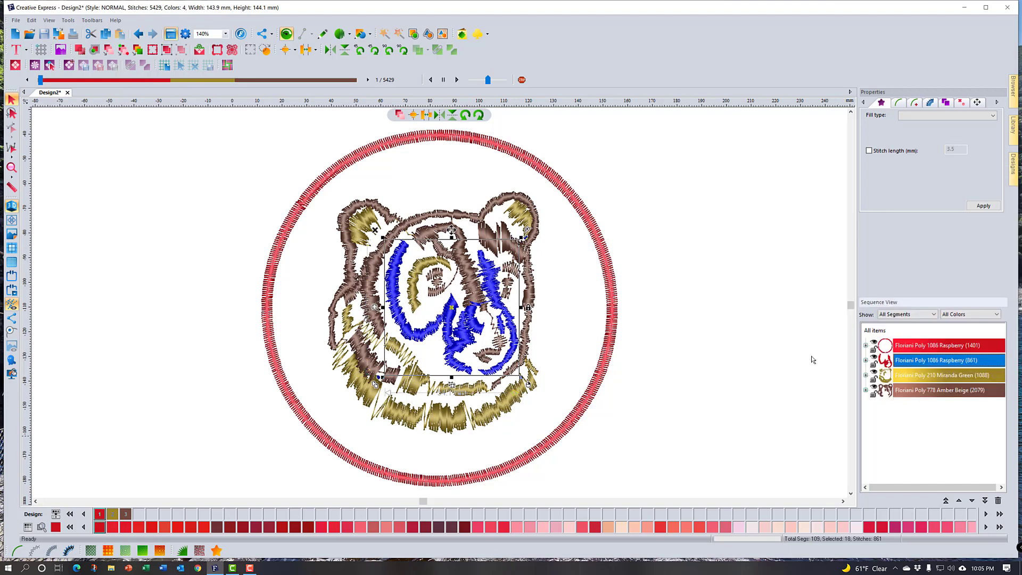
click(138, 33)
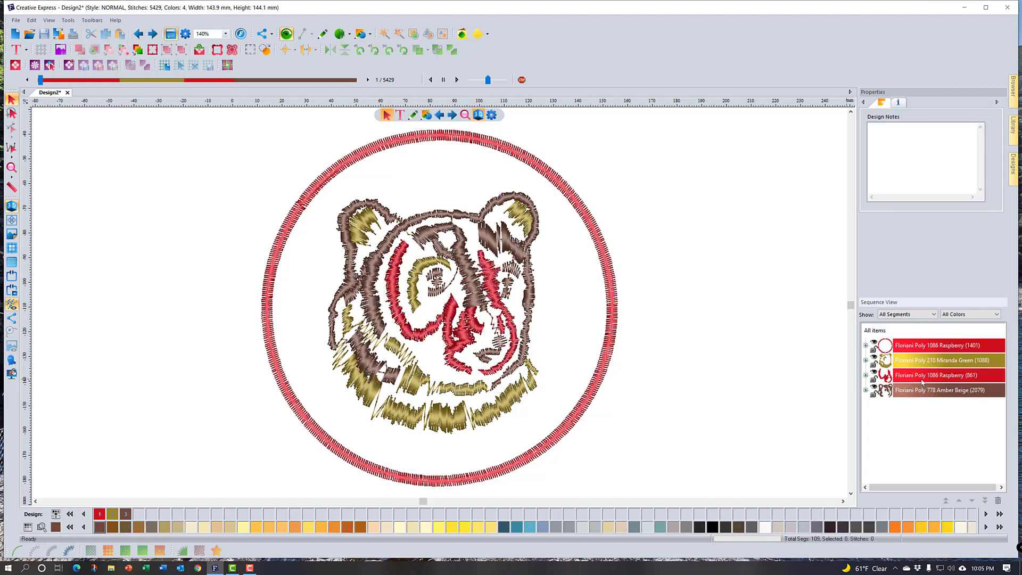
Step: Reorder the recolored Raspberry group directly within the list to just below the Raspberry circle, and undo the reordering
click(916, 380)
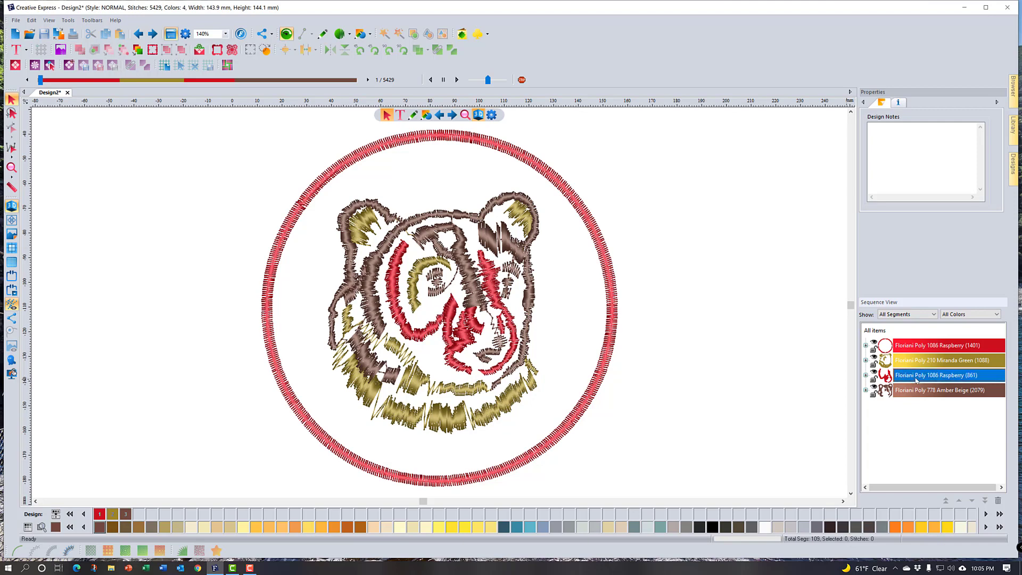
mouse_move(916, 380)
mouse_down()
mouse_move(908, 352)
mouse_move(912, 373)
mouse_up()
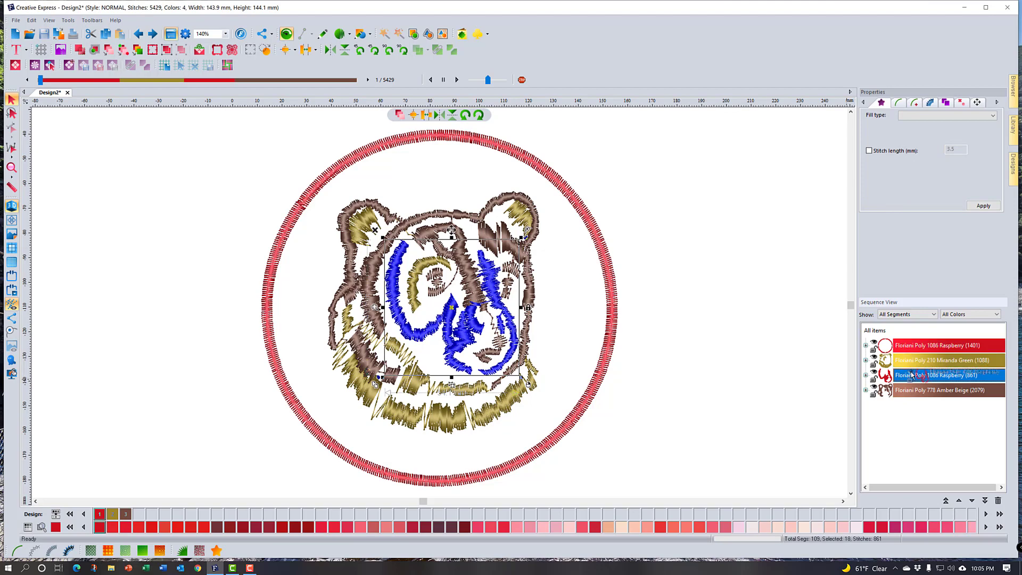
mouse_move(911, 372)
mouse_down()
mouse_move(909, 351)
mouse_move(910, 375)
mouse_up()
drag(910, 376, 911, 352)
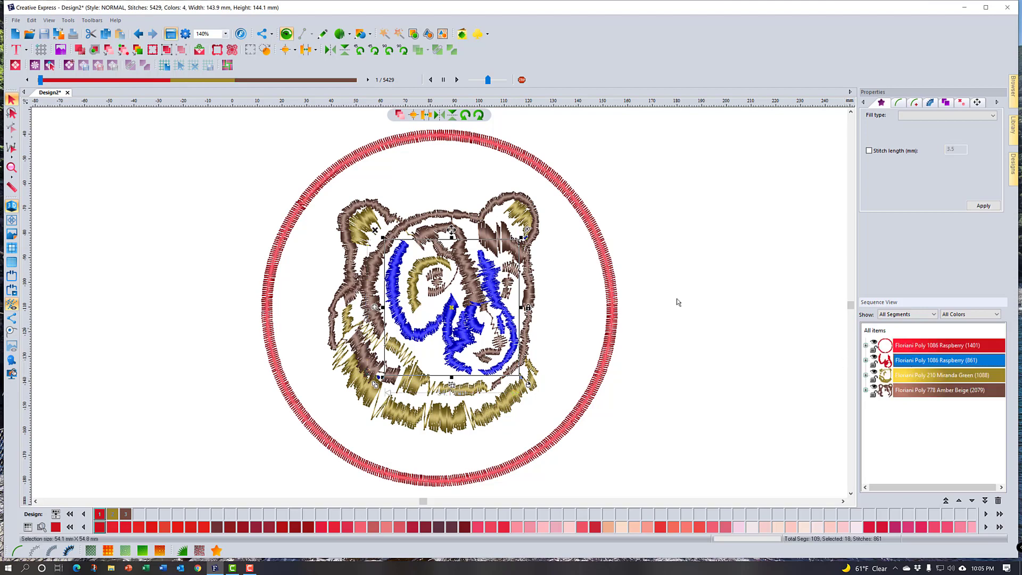
click(135, 35)
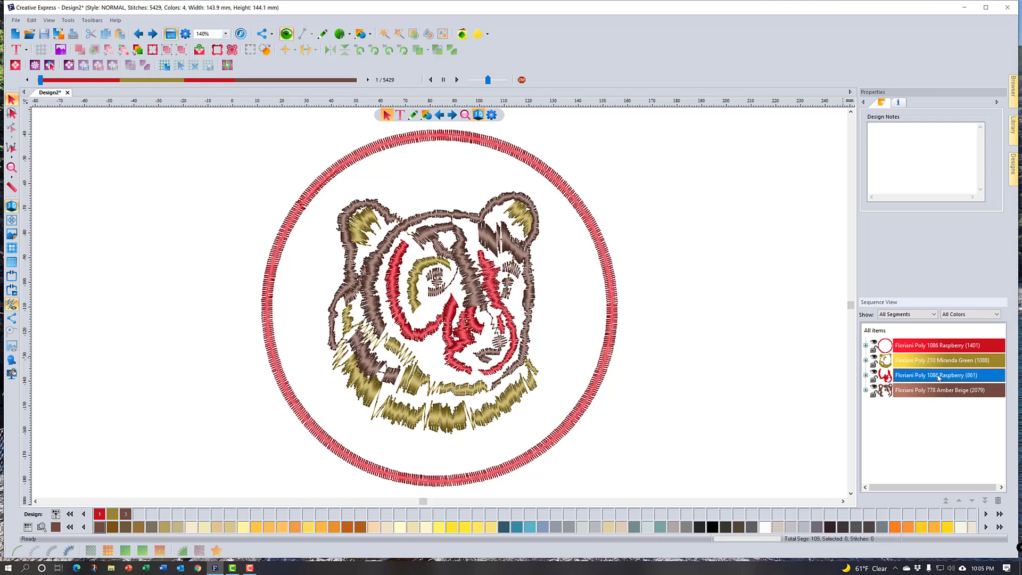
Step: Move the recolored Raspberry group to its previous color match in the sequence, and clear the selection
right_click(939, 377)
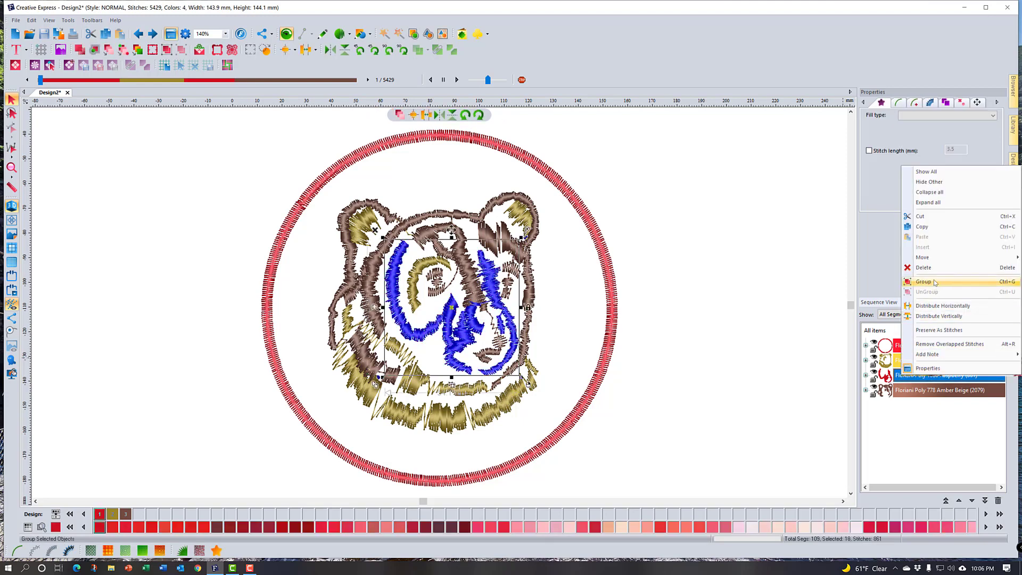
mouse_move(929, 262)
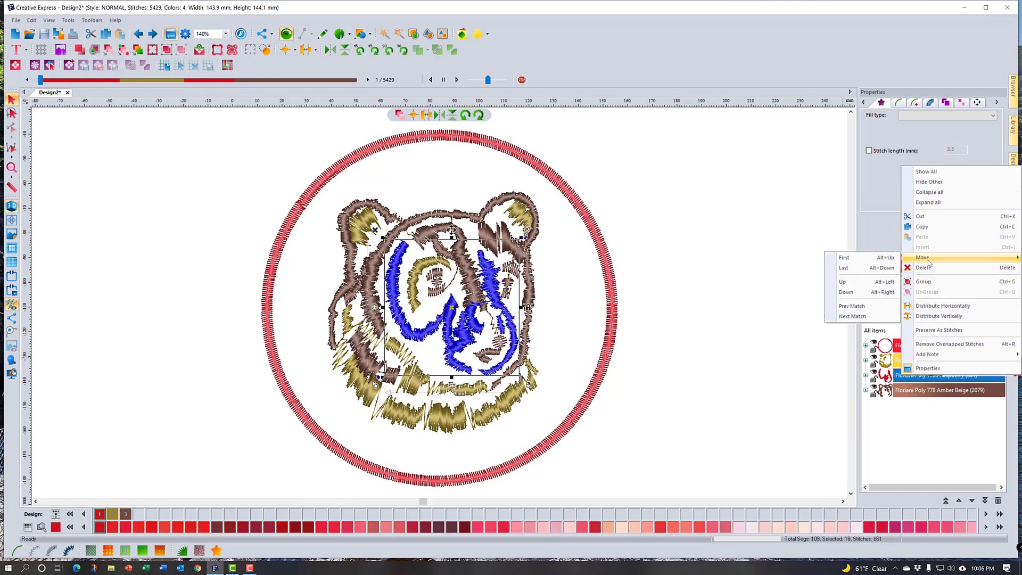
click(864, 308)
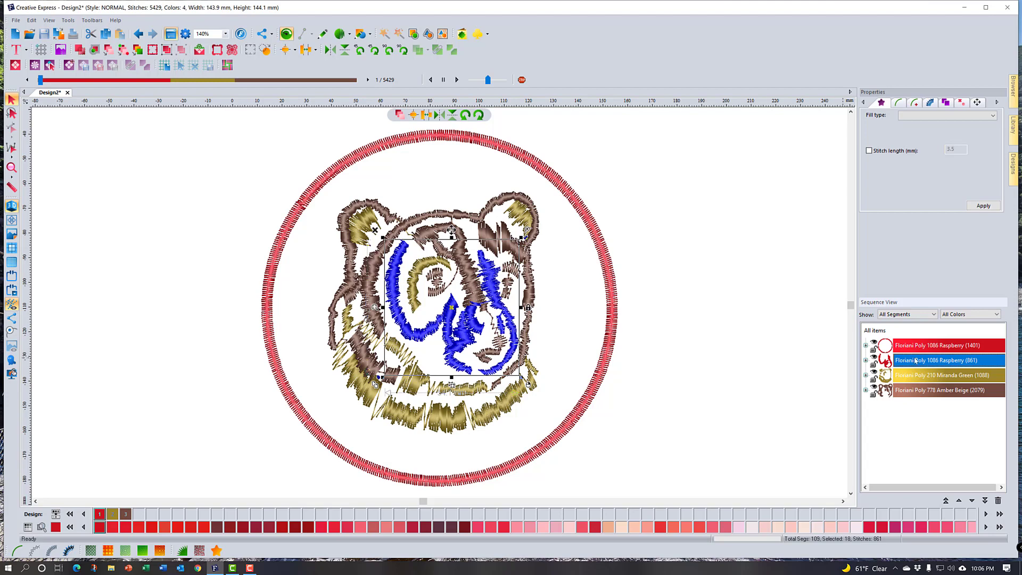
click(915, 429)
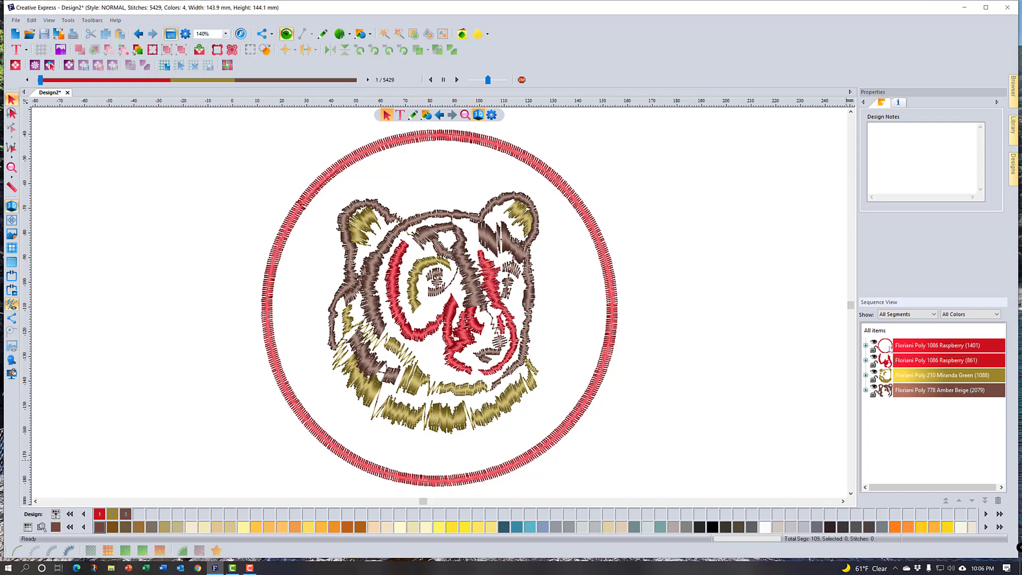
Step: Remove the stop on the second Raspberry group to merge it with the Raspberry circle, collapse the merged group, and undo the merge
right_click(918, 351)
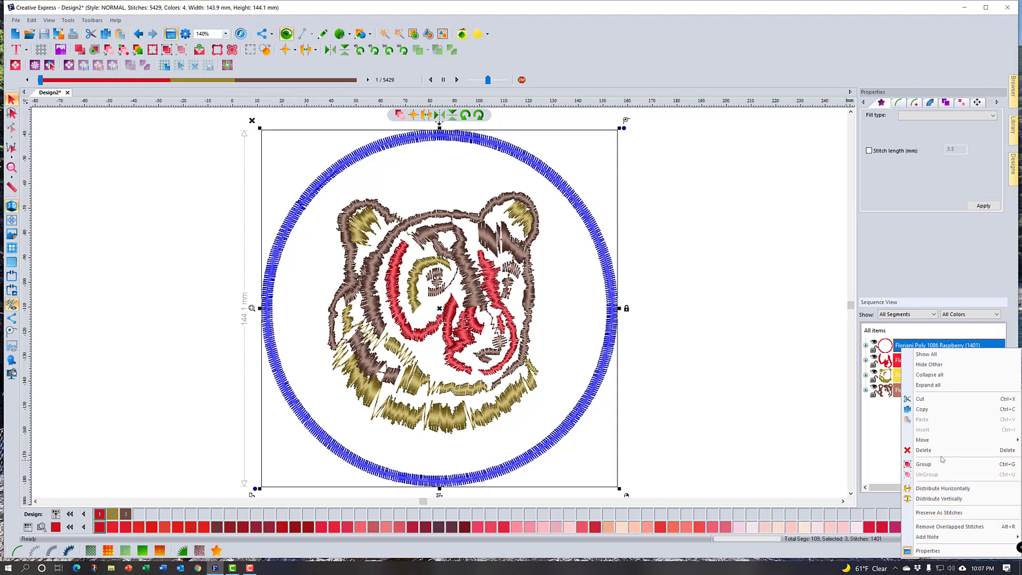
click(877, 429)
click(924, 364)
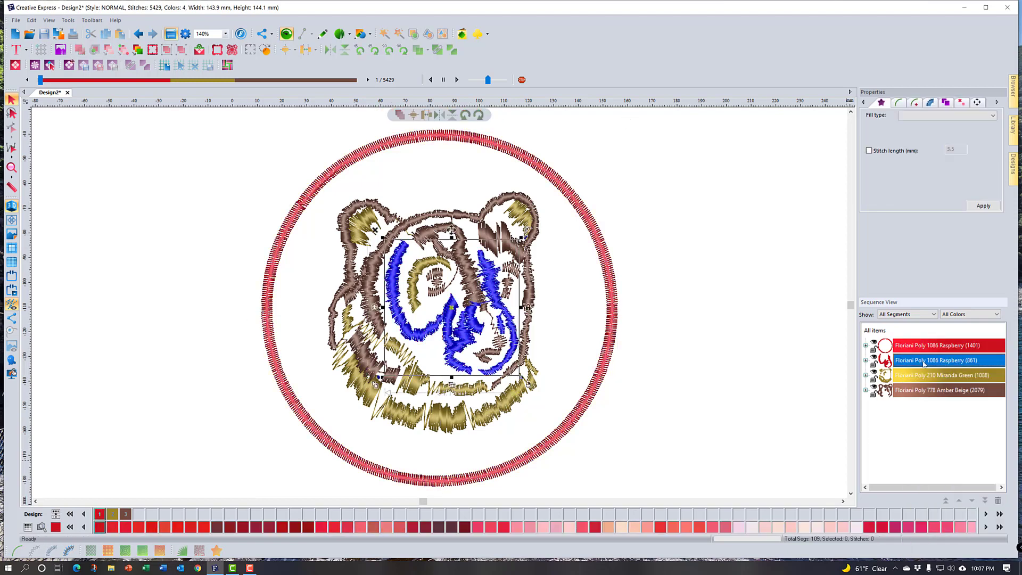
right_click(924, 364)
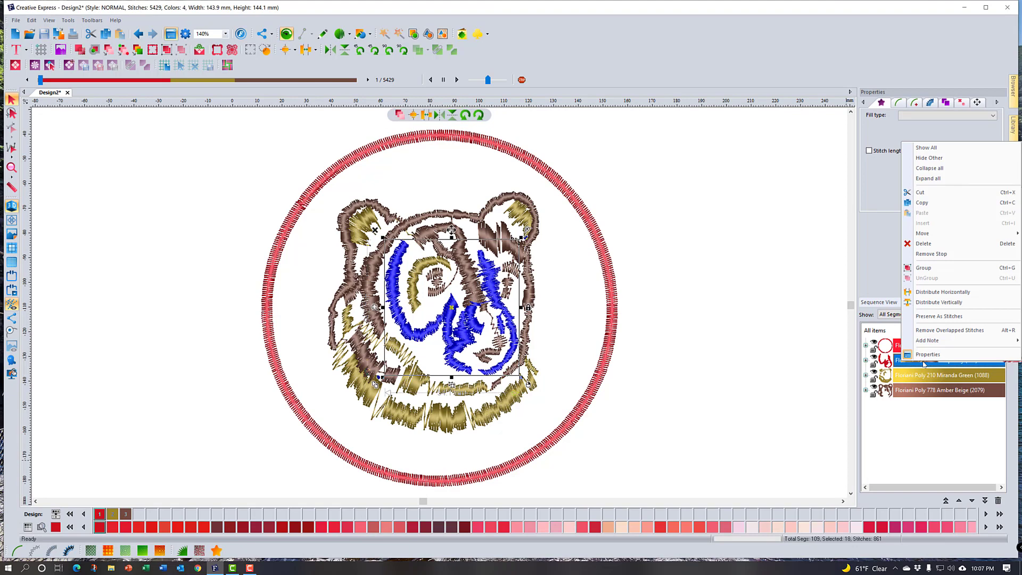
click(932, 255)
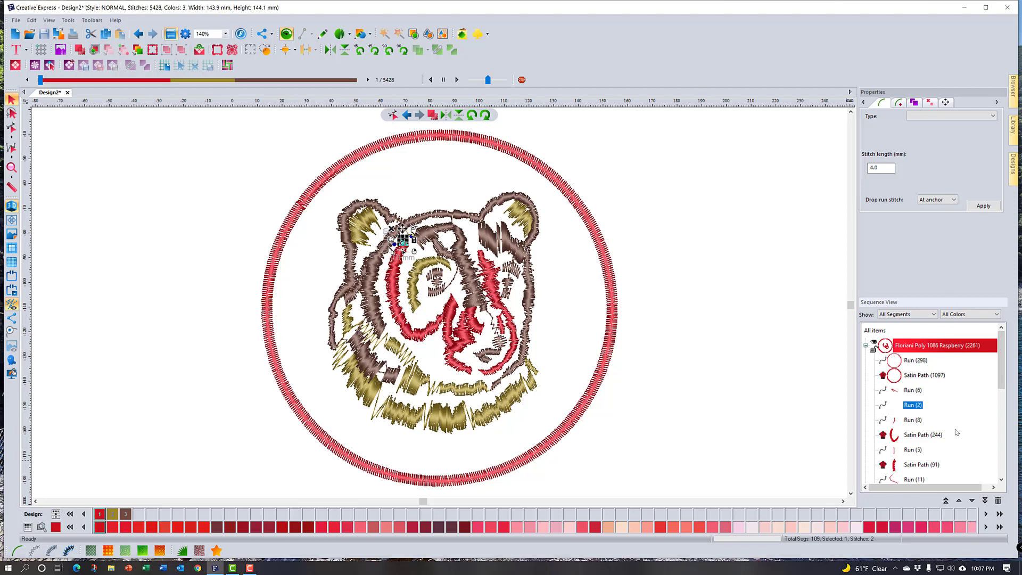
click(865, 346)
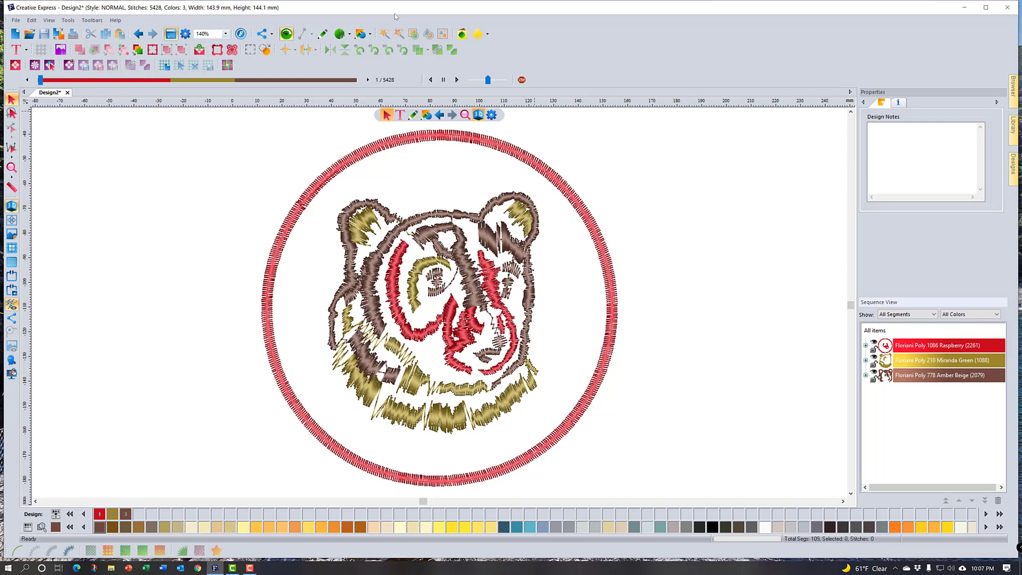
click(138, 35)
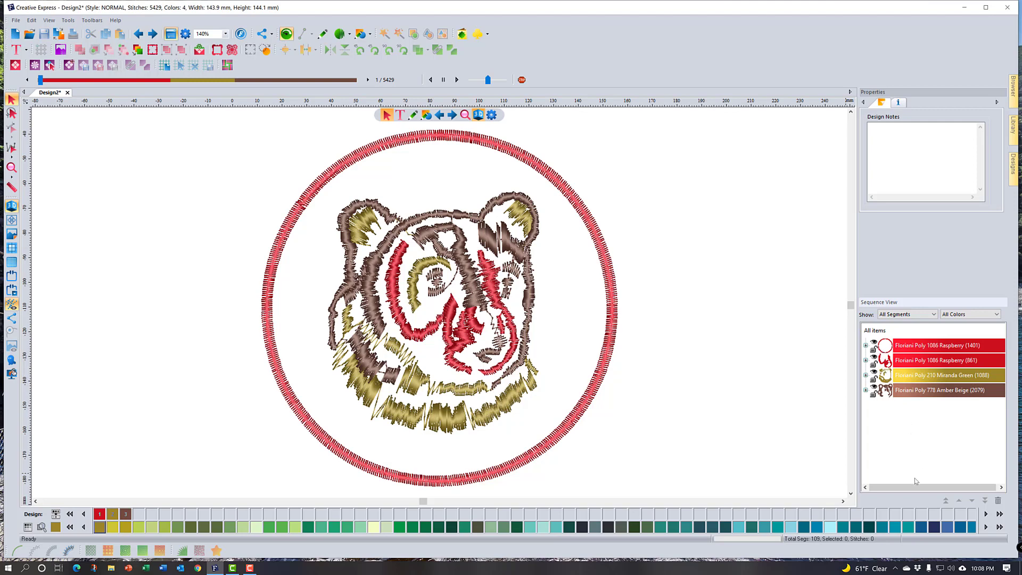
Step: Select both Raspberry groups together, merge them by applying the design's first thread color, and undo the merge
click(924, 346)
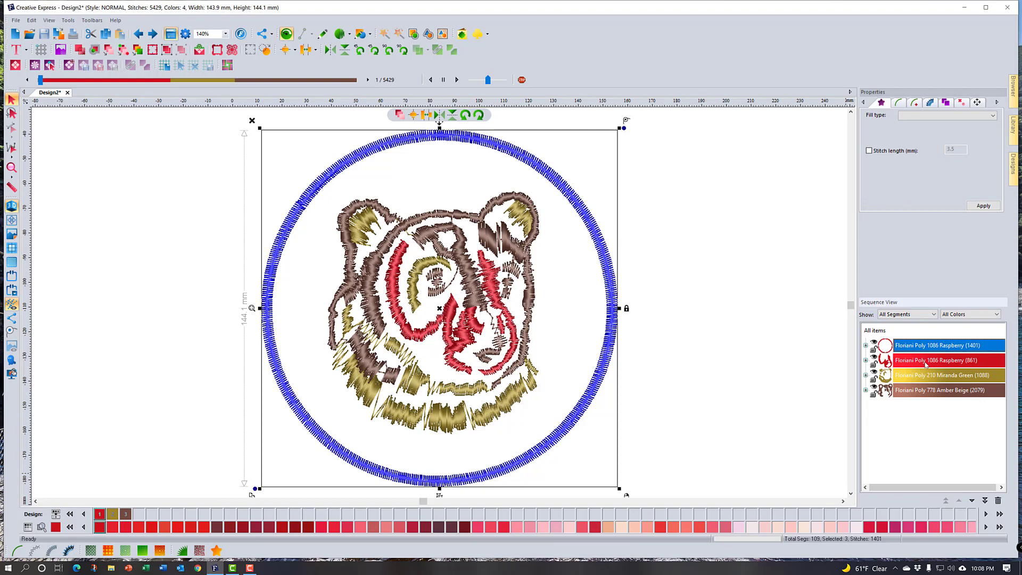
ctrl+click(927, 361)
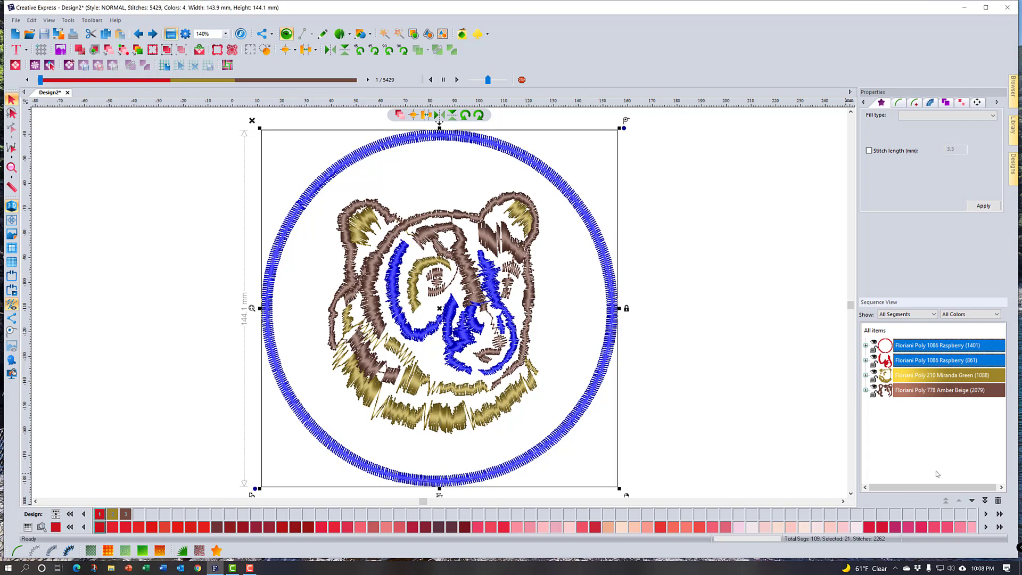
click(921, 345)
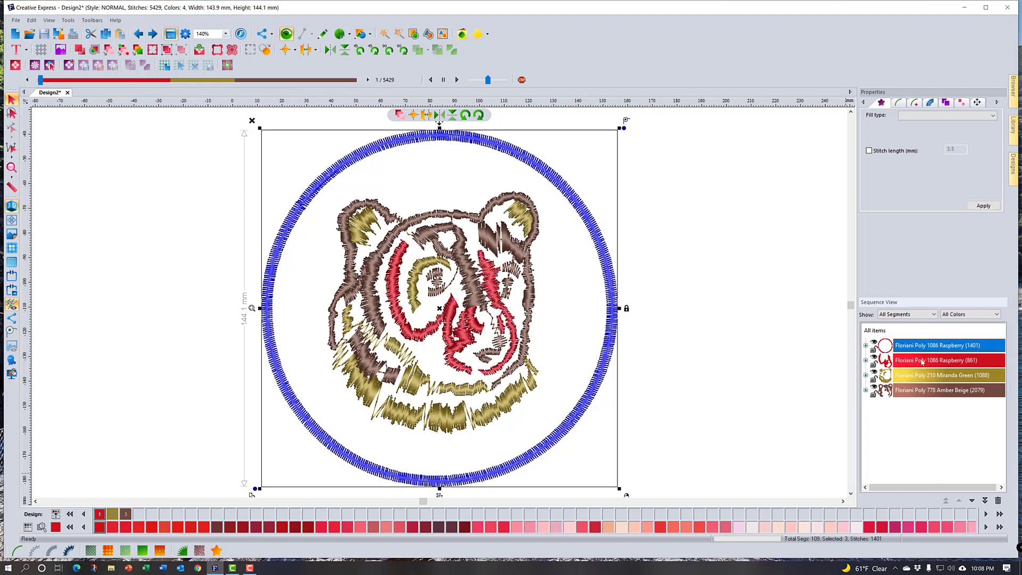
ctrl+click(922, 361)
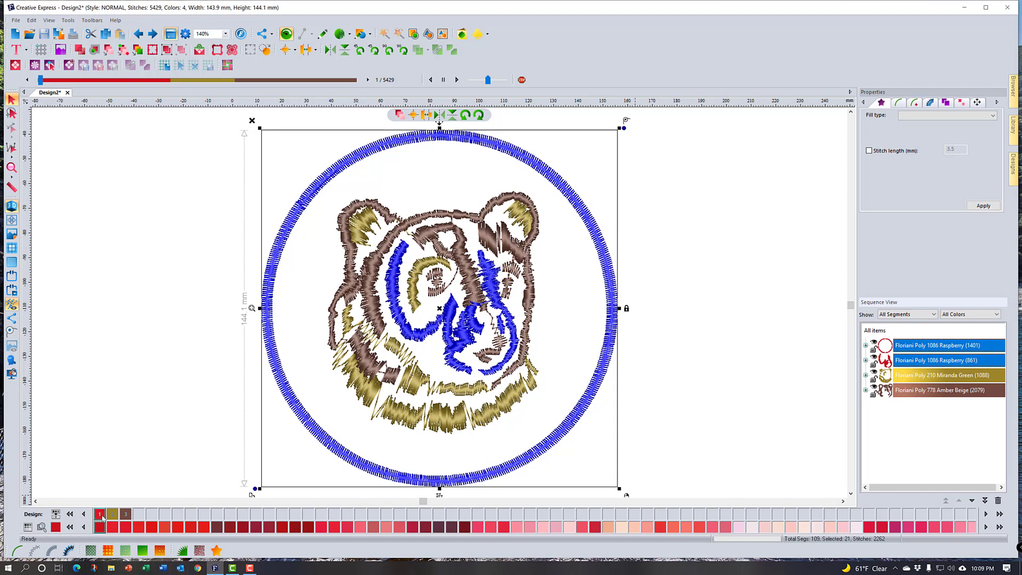
click(103, 518)
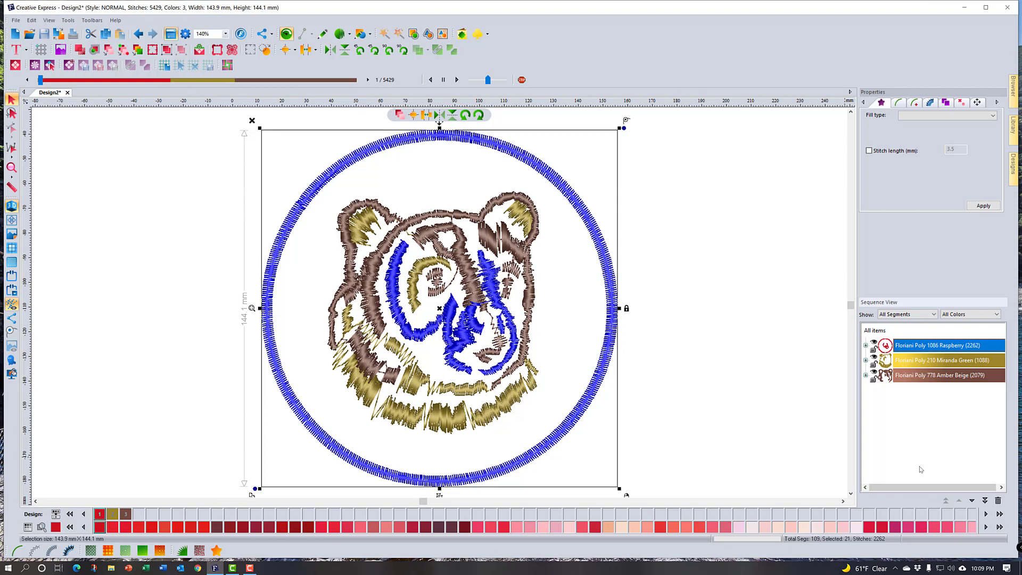
click(138, 36)
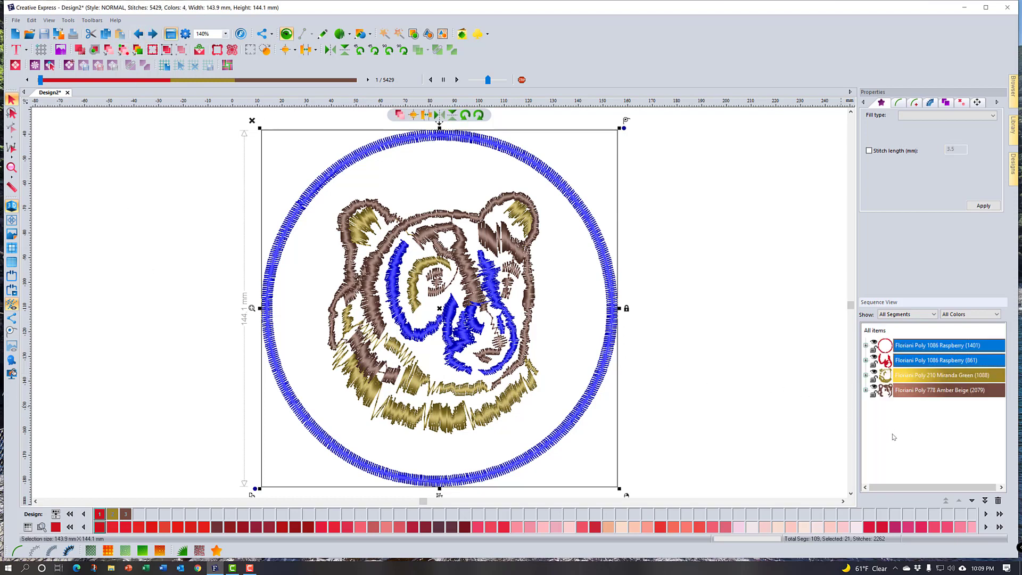
Step: Expand the second Raspberry group, select its Satin Path segments 244, 91 and 48 together, and collapse the group to clear the selection
click(866, 361)
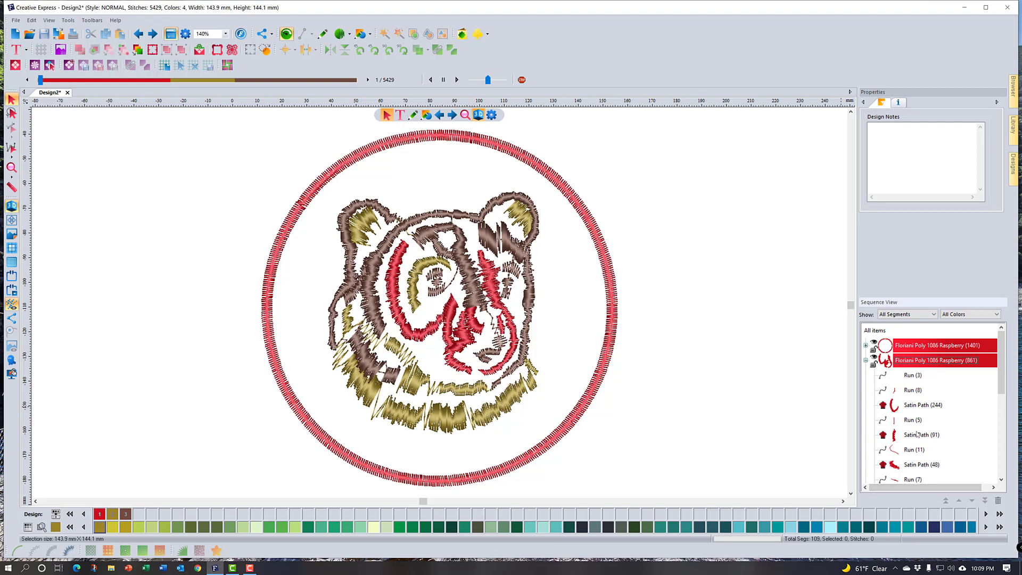
click(917, 406)
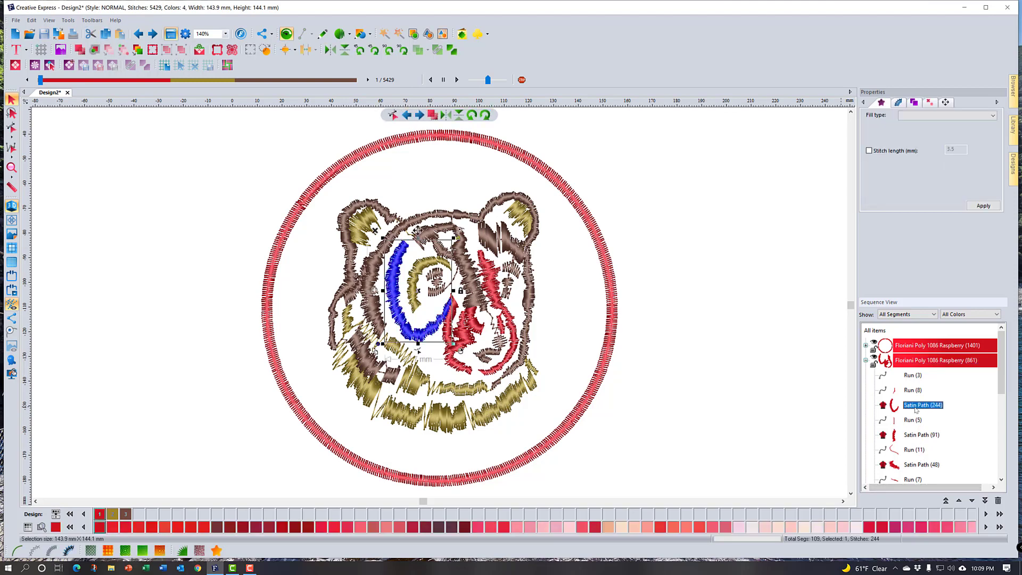
ctrl+click(922, 435)
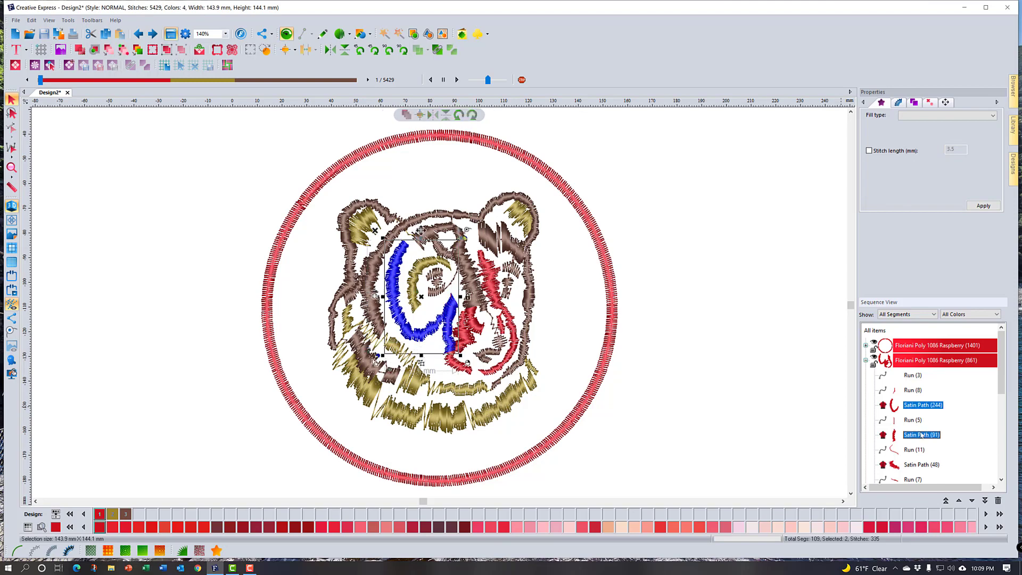
ctrl+click(926, 464)
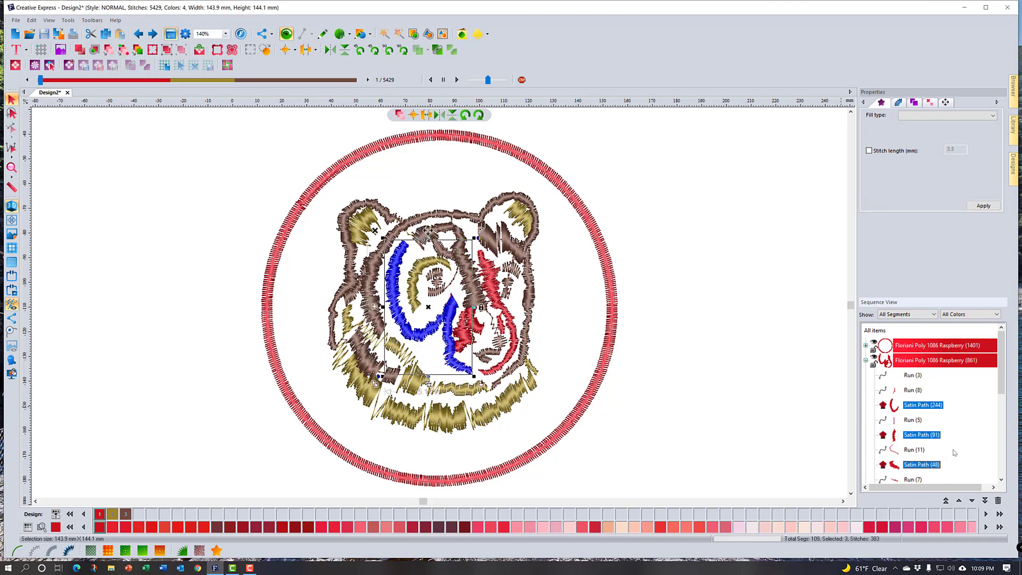
scroll(953, 454, down, 2)
scroll(953, 454, down, 1)
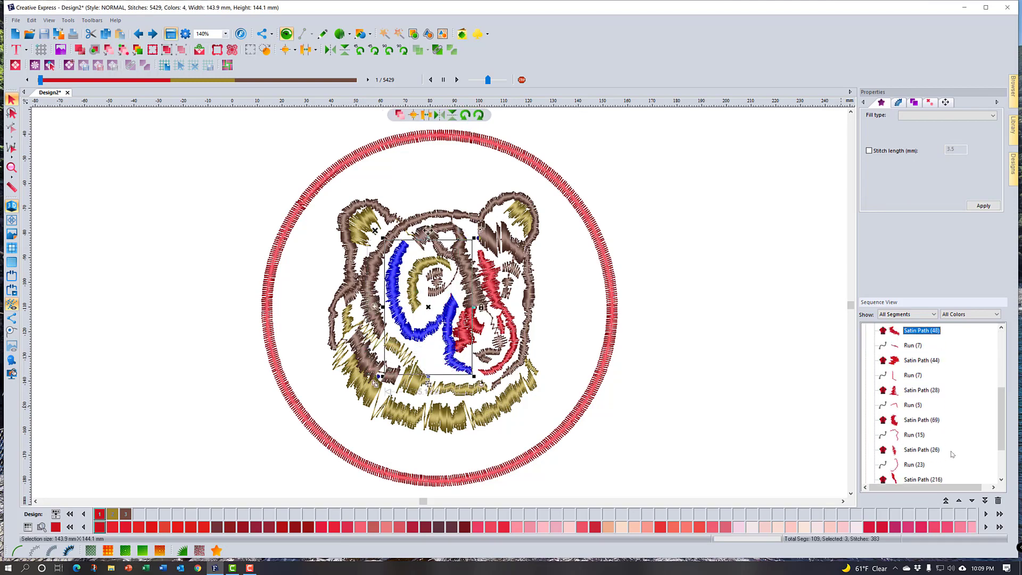
scroll(952, 454, up, 3)
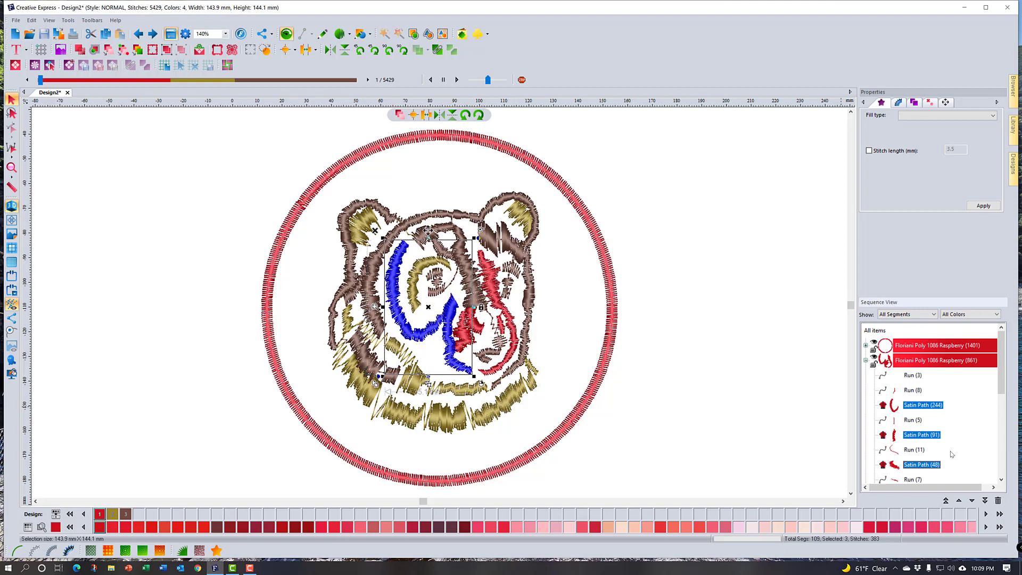
click(952, 450)
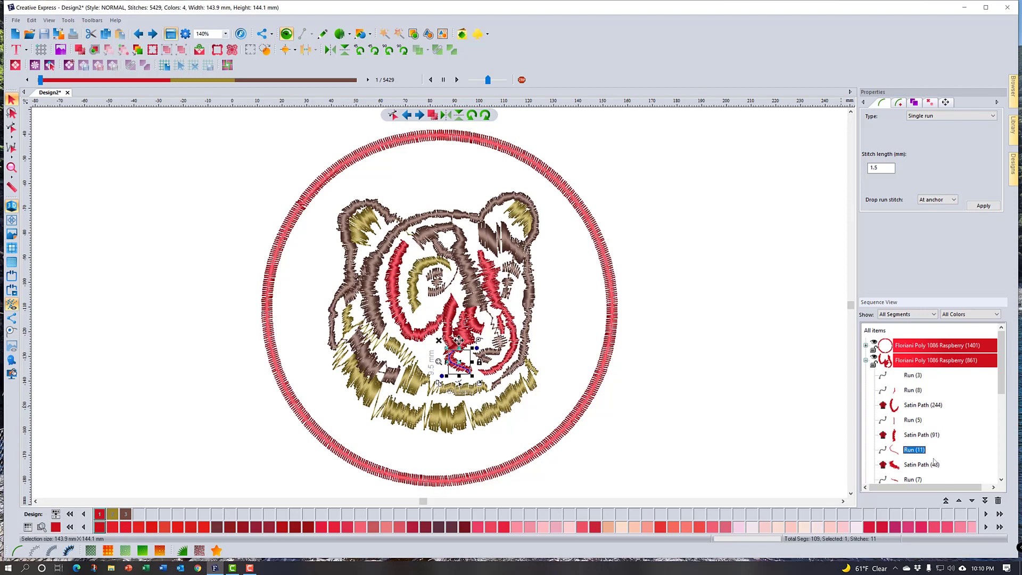
click(866, 361)
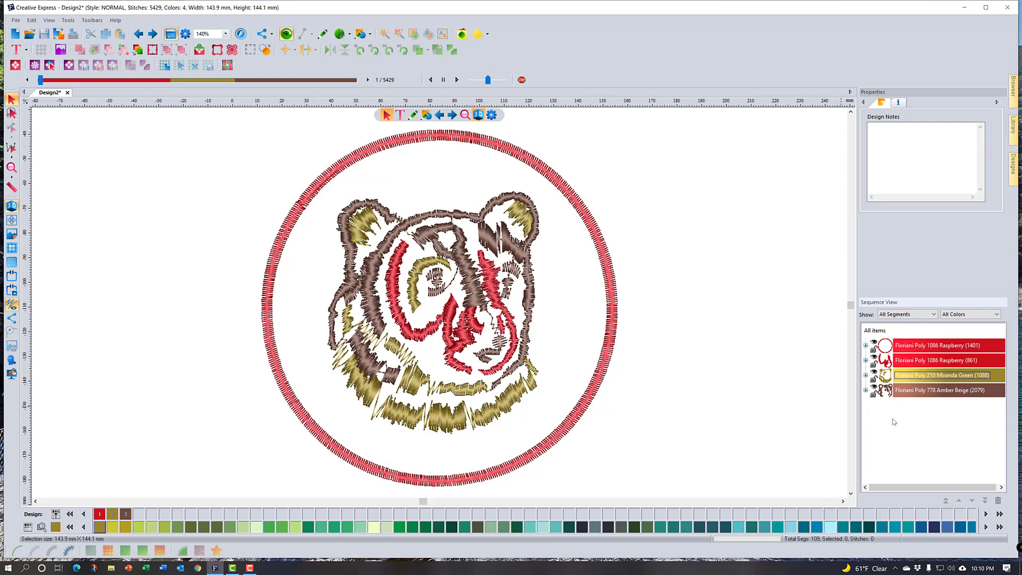
Step: Expand the Miranda Green group and filter Sequence View to 210 Miranda Green and only Satin Path segments
click(866, 375)
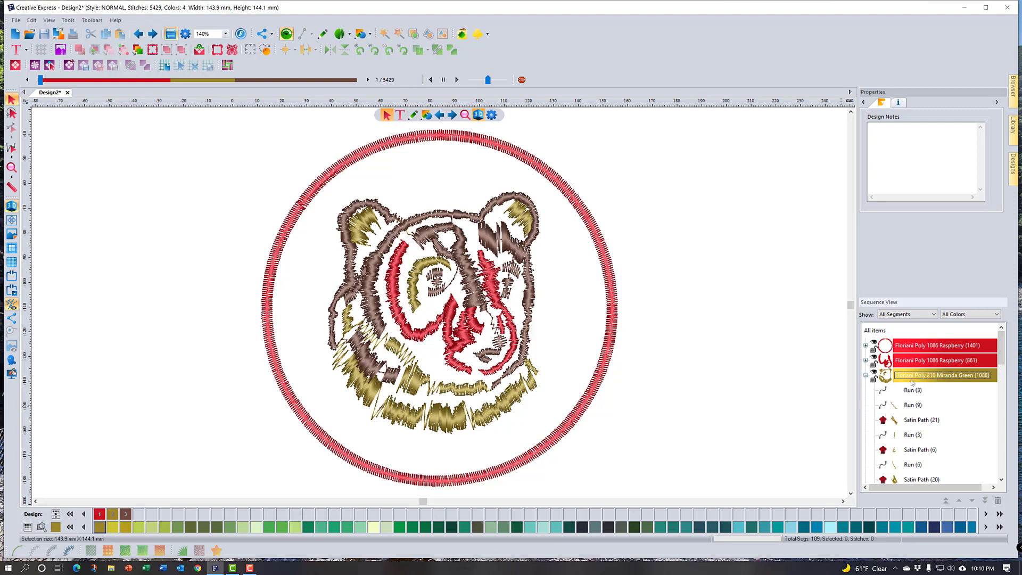
click(986, 316)
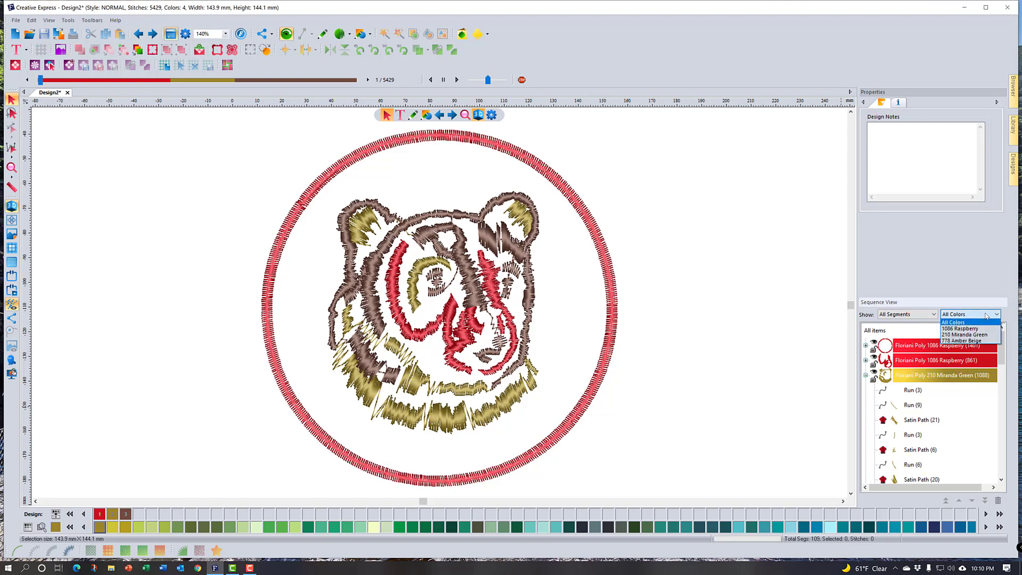
click(983, 335)
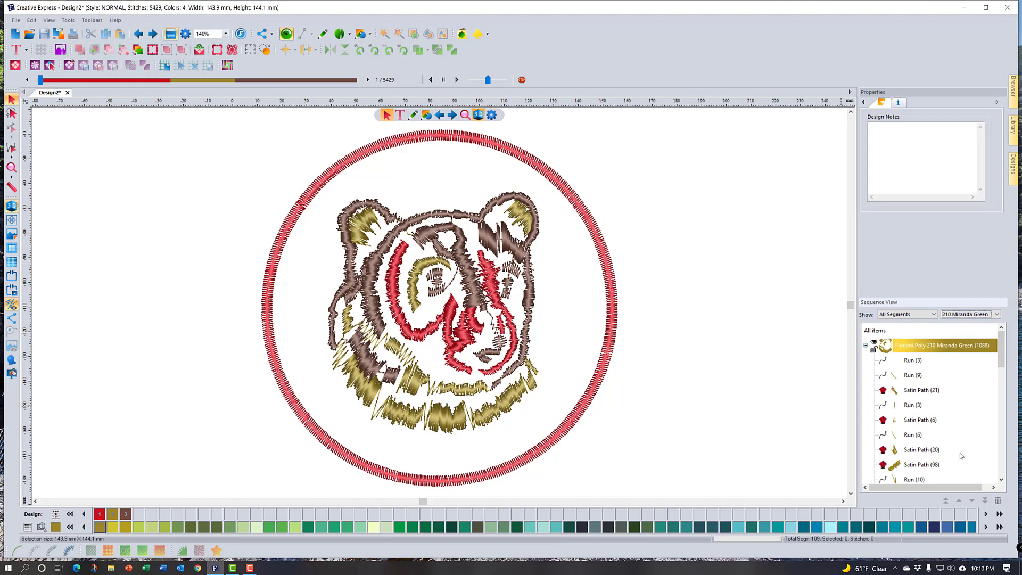
scroll(961, 456, down, 10)
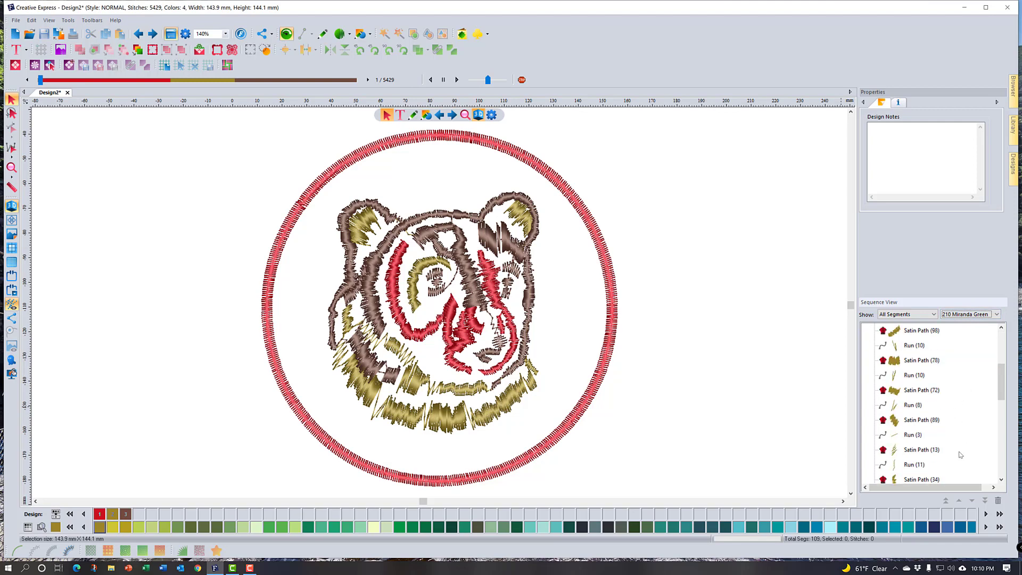
scroll(961, 455, up, 10)
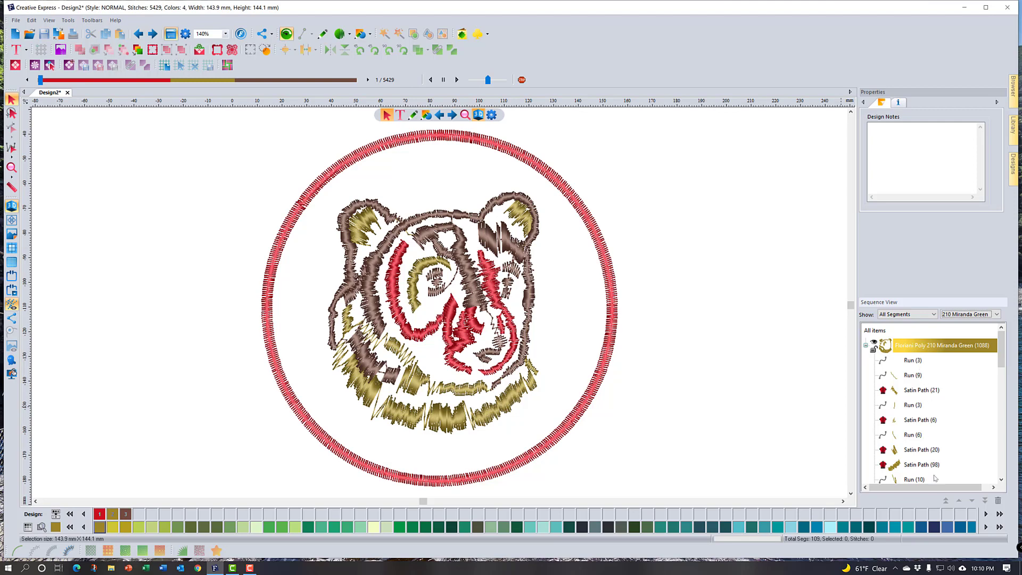
click(936, 316)
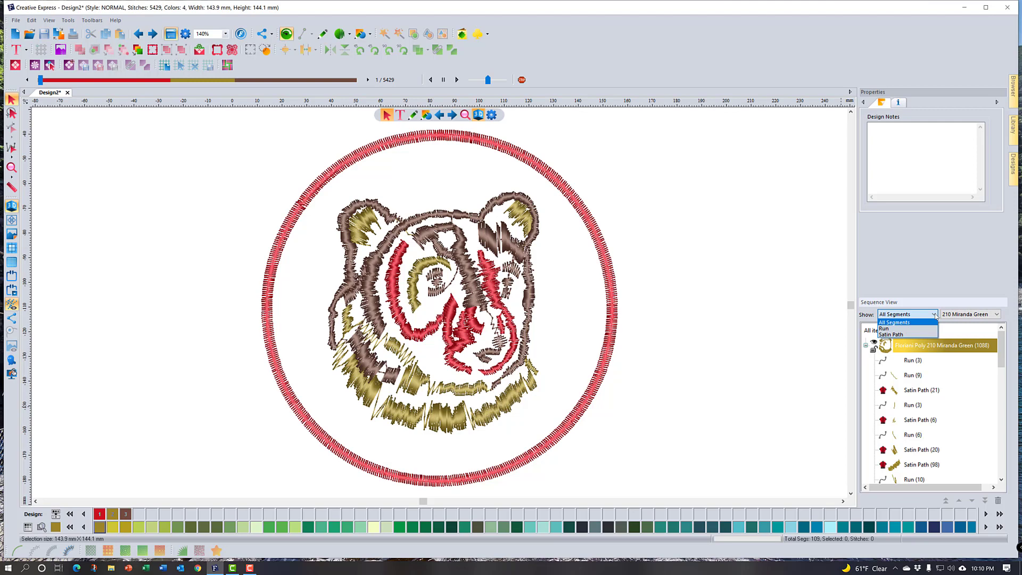
click(912, 334)
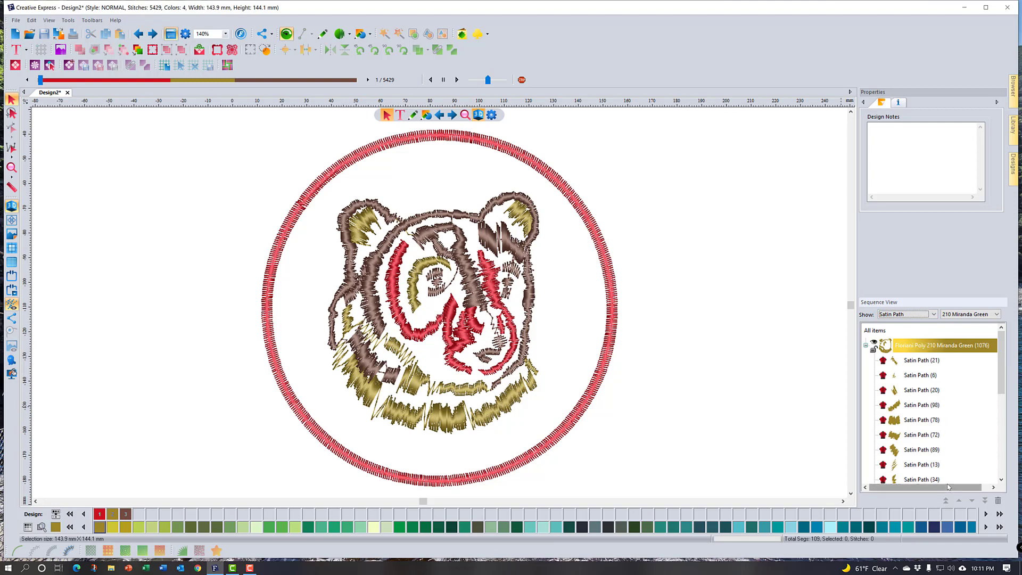
Step: Select all filtered Miranda Green satin paths, from Satin Path (21) through Satin Path (127)
mouse_move(1000, 392)
mouse_down()
mouse_move(1000, 464)
mouse_move(1001, 389)
mouse_up()
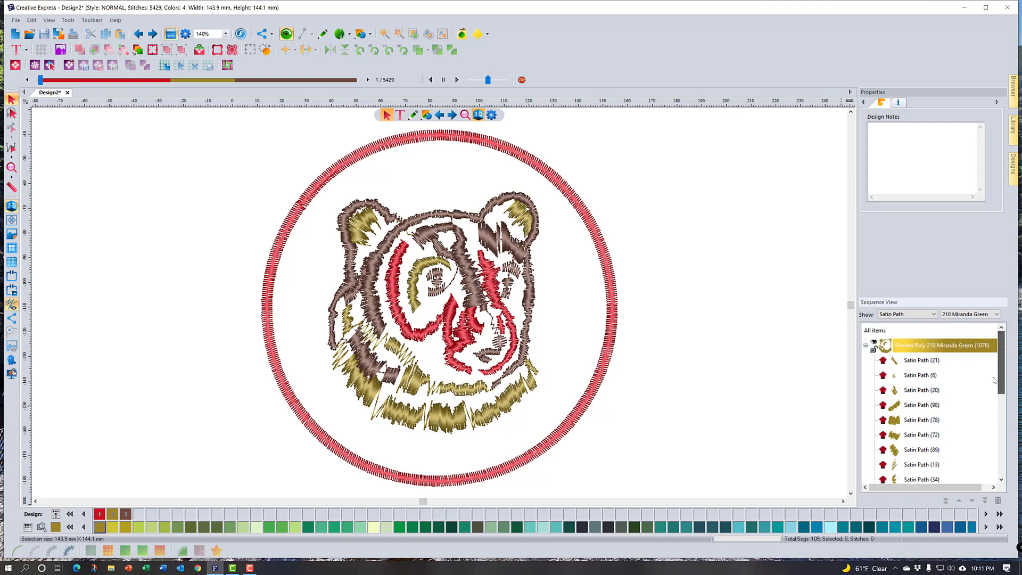
click(922, 362)
scroll(972, 444, down, 10)
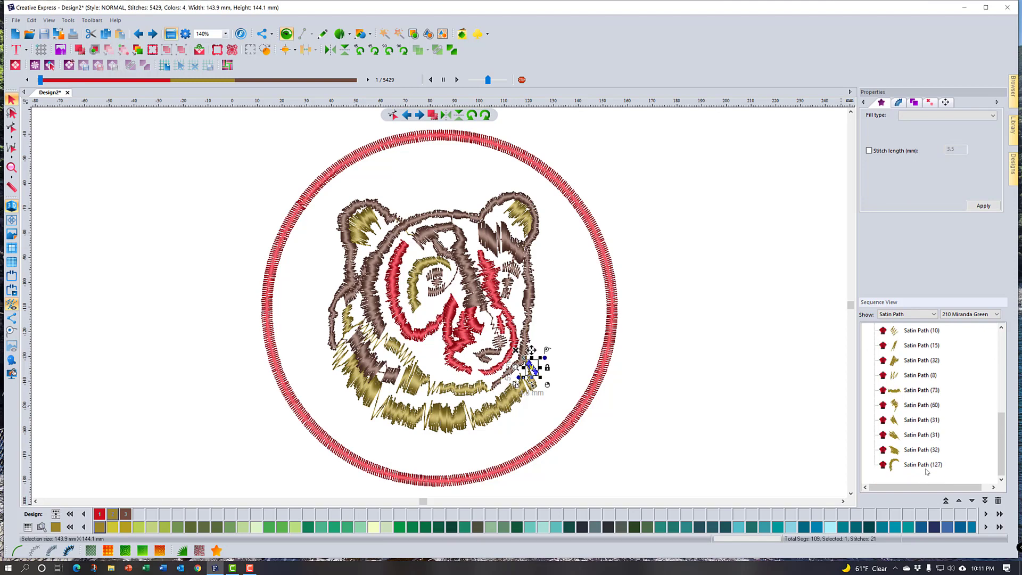
shift+click(926, 465)
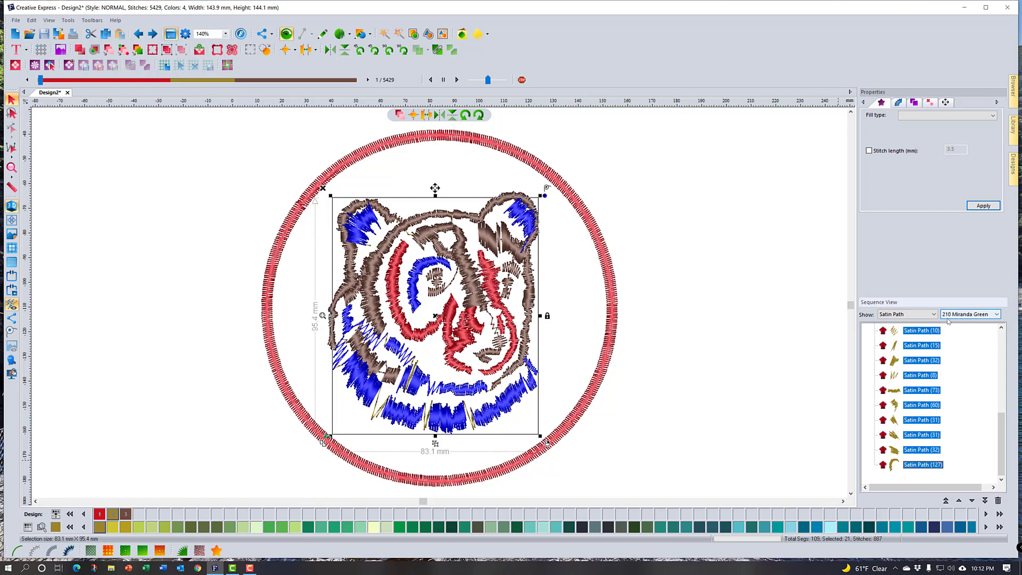
click(916, 314)
click(920, 323)
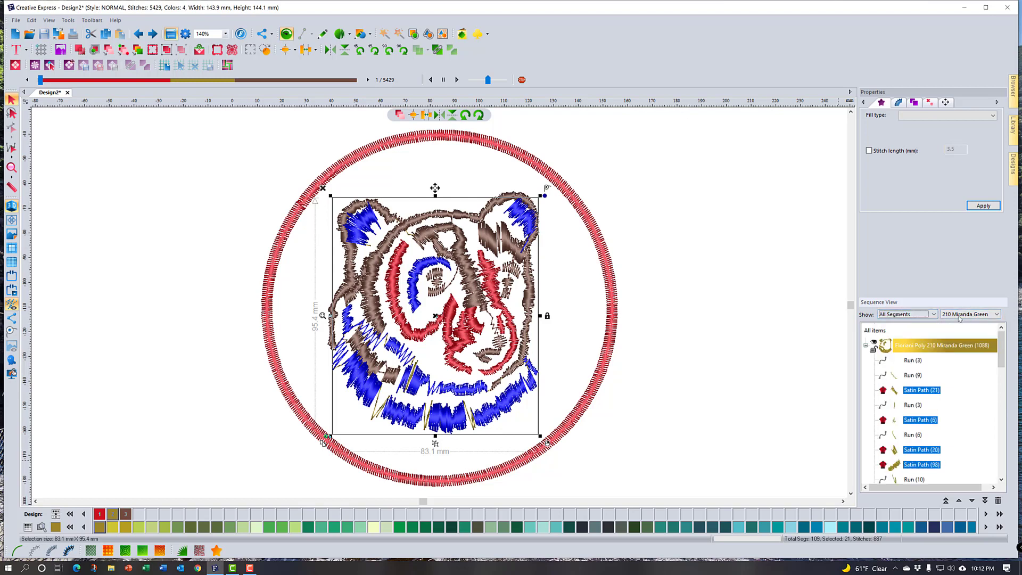
click(966, 314)
click(965, 323)
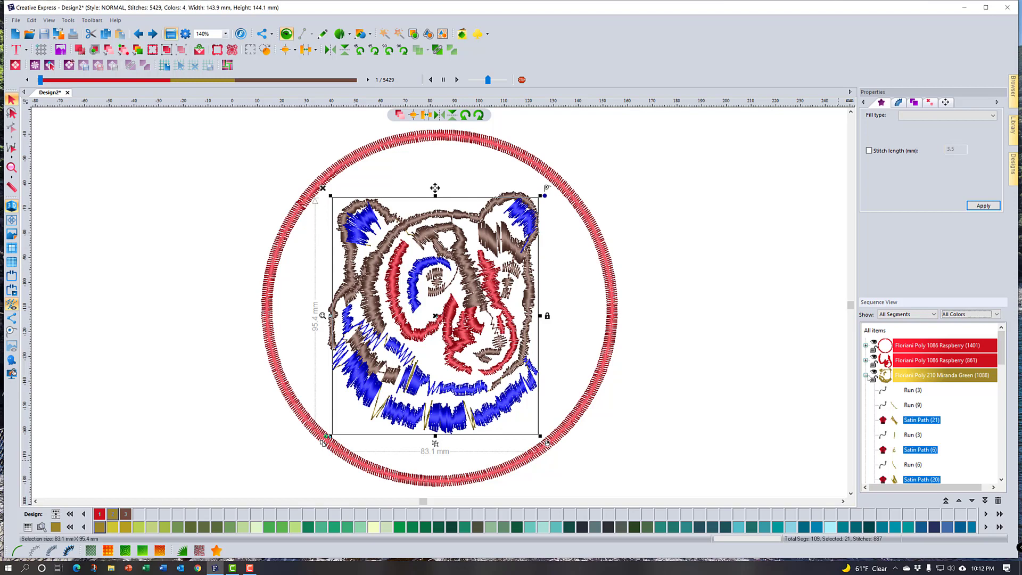
click(867, 376)
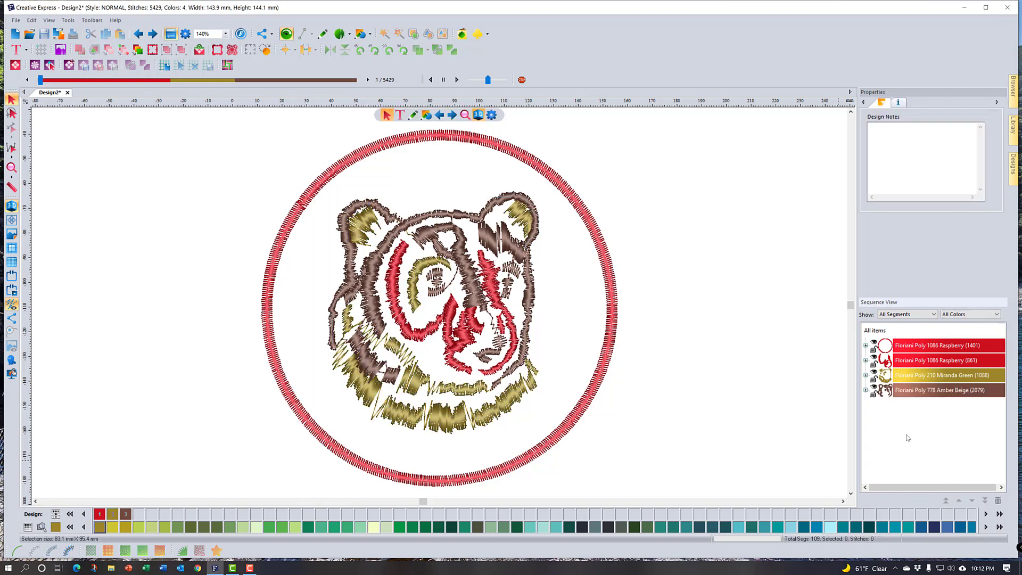